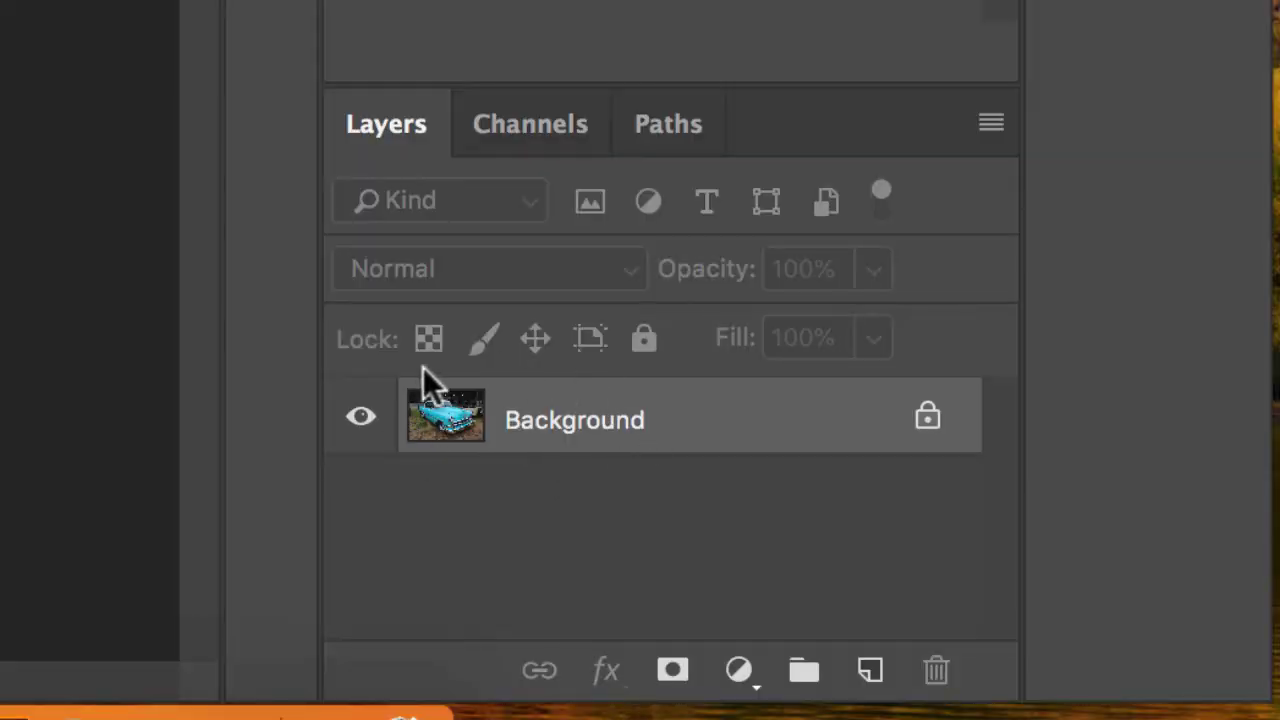
Step: Add a Hue/Saturation adjustment layer above the Background layer
click(740, 671)
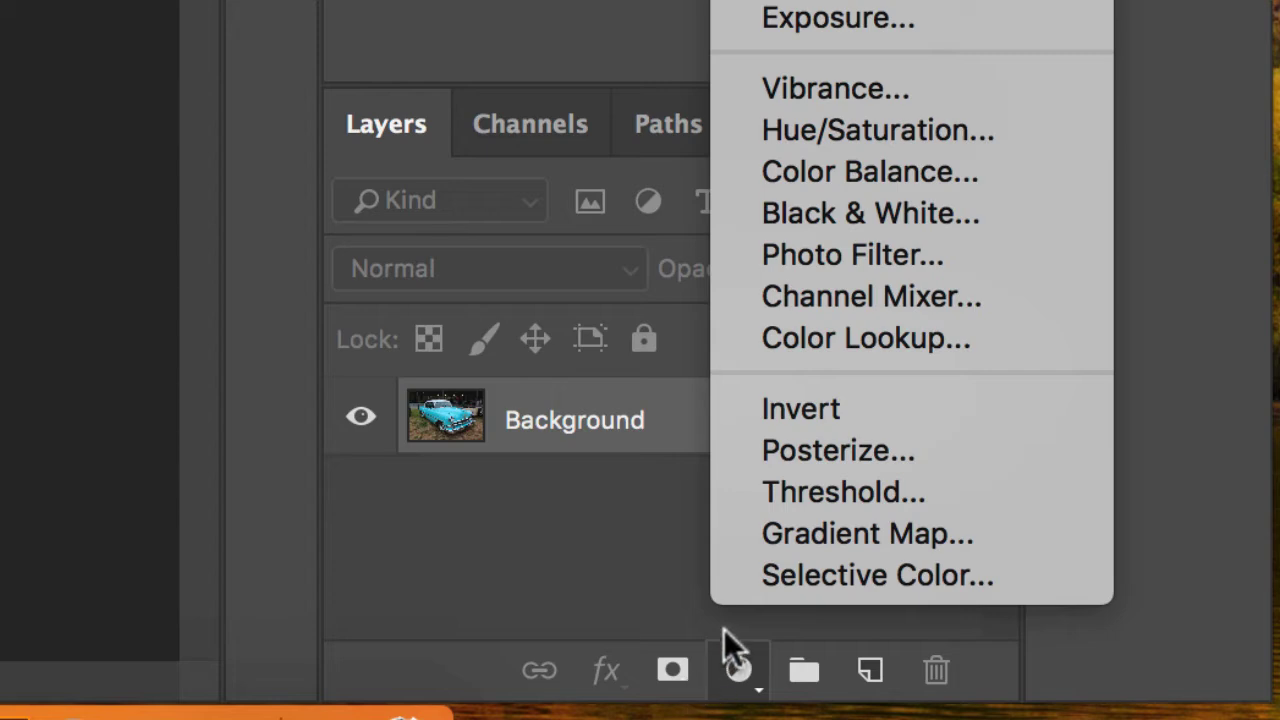
click(929, 127)
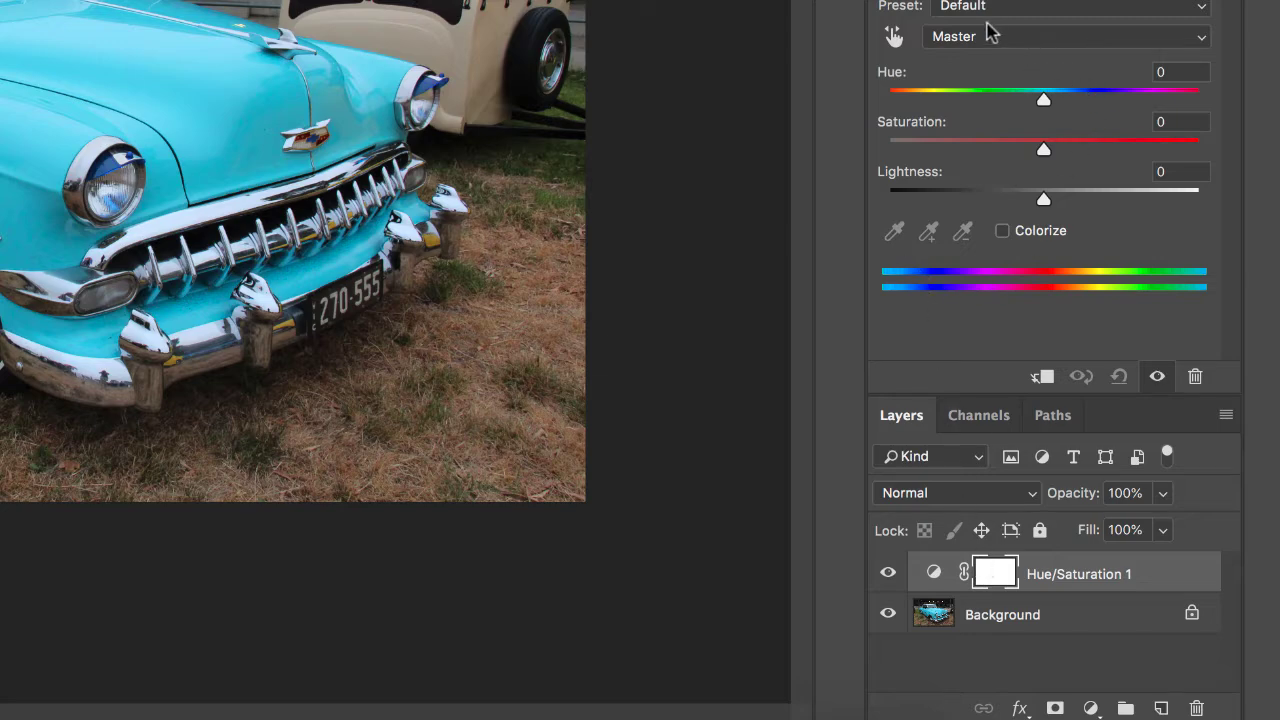
Step: Try a master hue of -13 on the Hue/Saturation layer and reset the adjustment to its defaults
drag(1041, 100, 1024, 124)
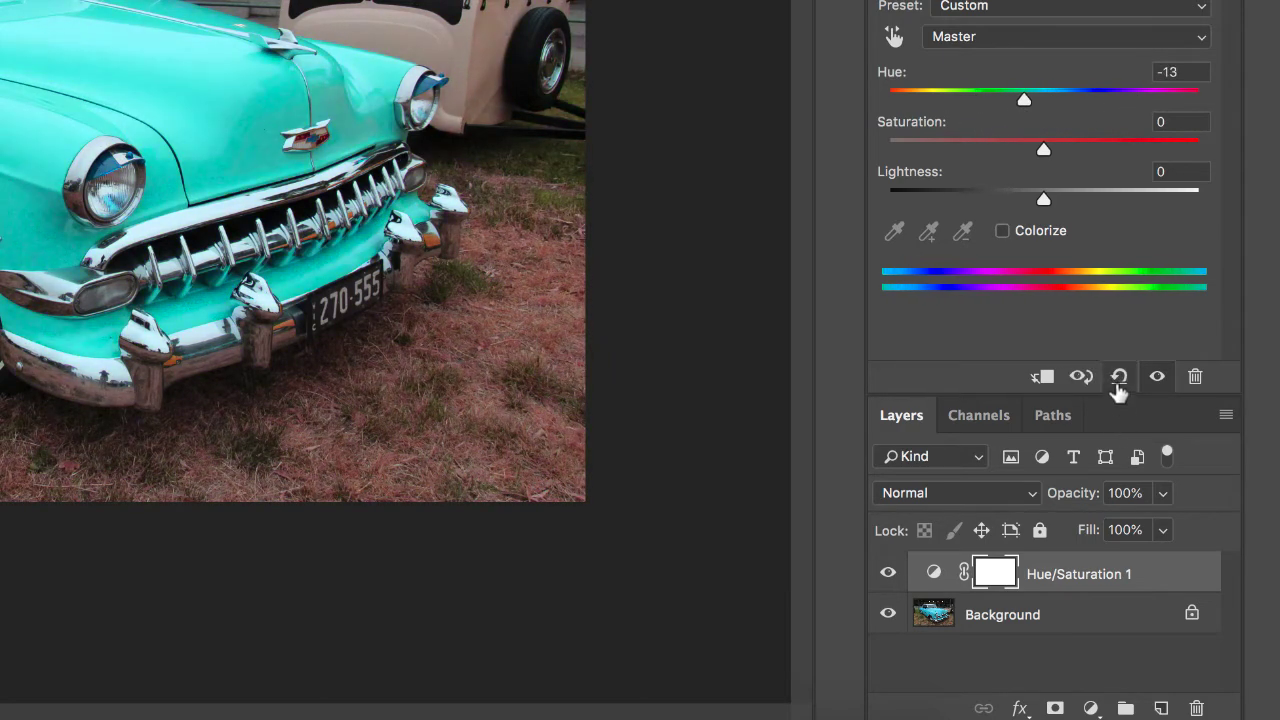
click(1117, 382)
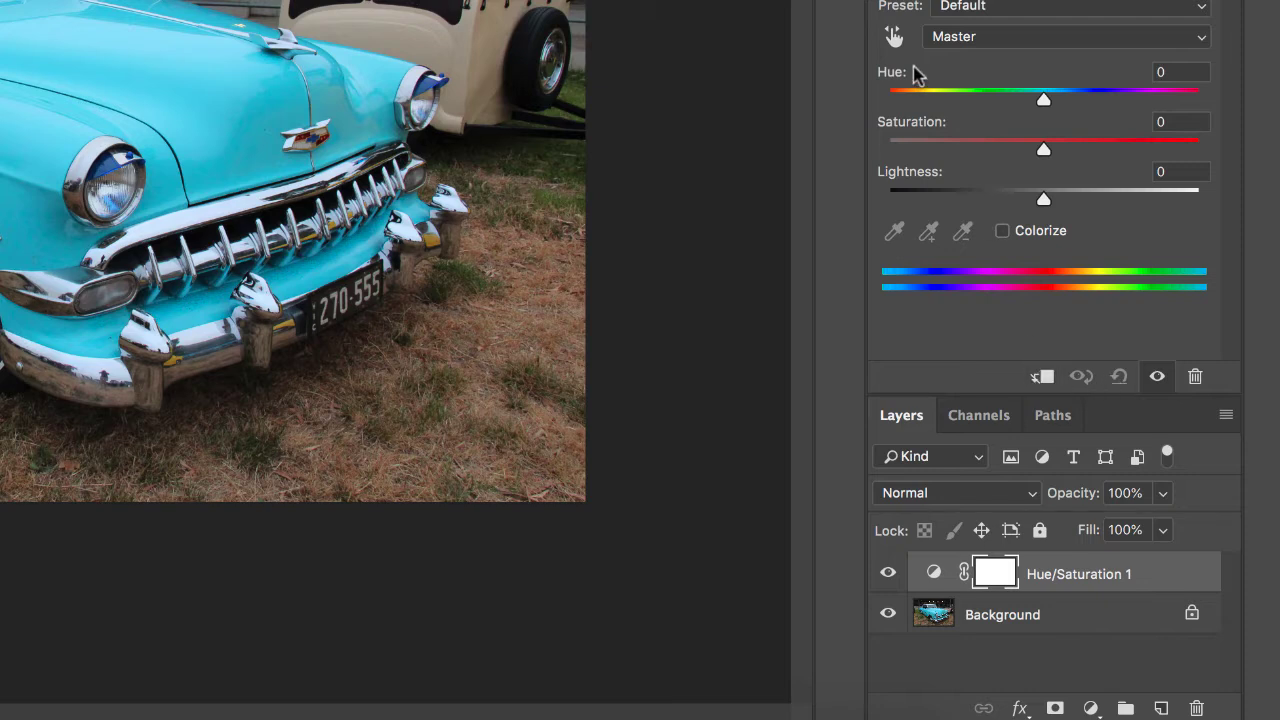
Step: Use the on-image adjustment tool on the car's blue hood to raise the Cyans saturation to +33
click(893, 37)
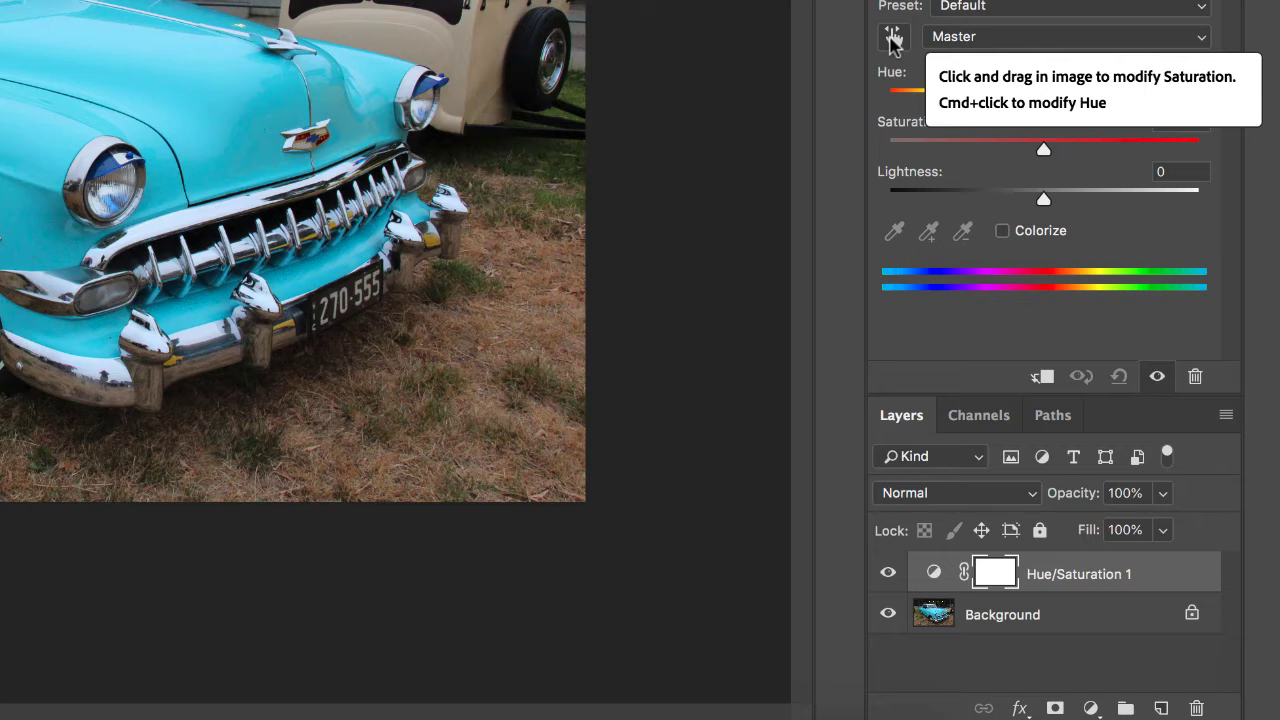
click(893, 38)
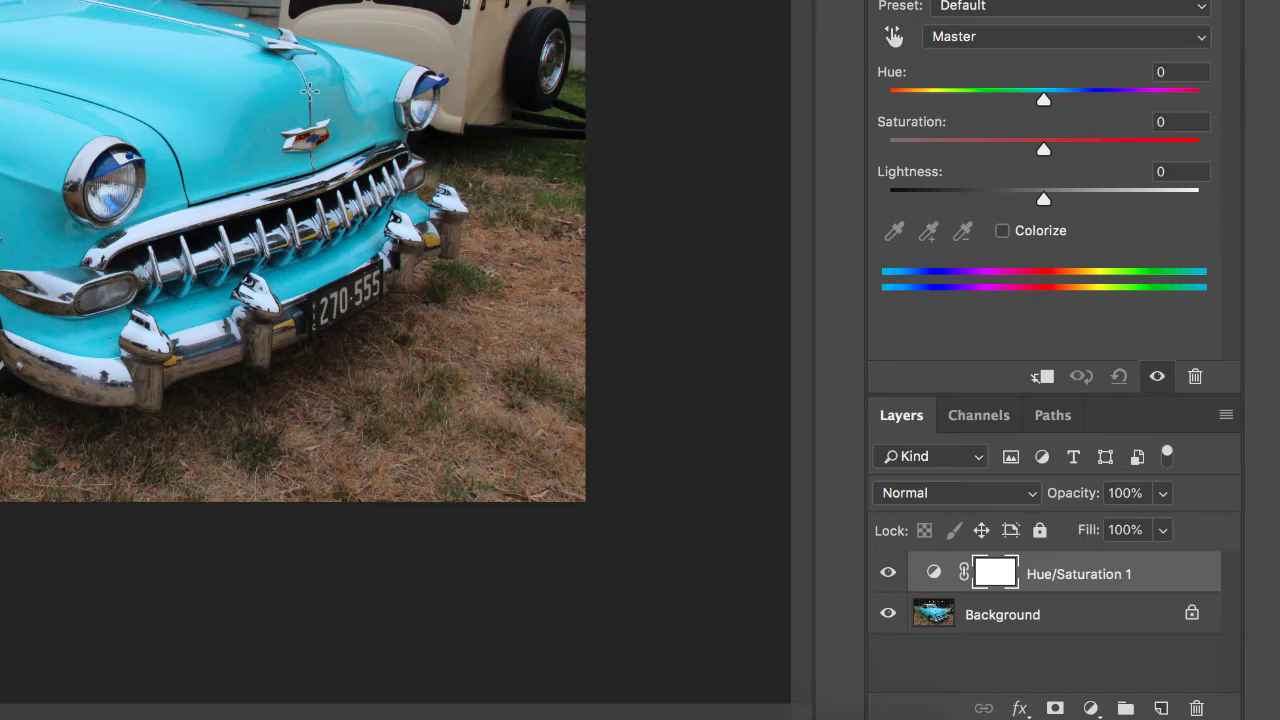
key(super+plus)
key(super+plus)
key(super+plus)
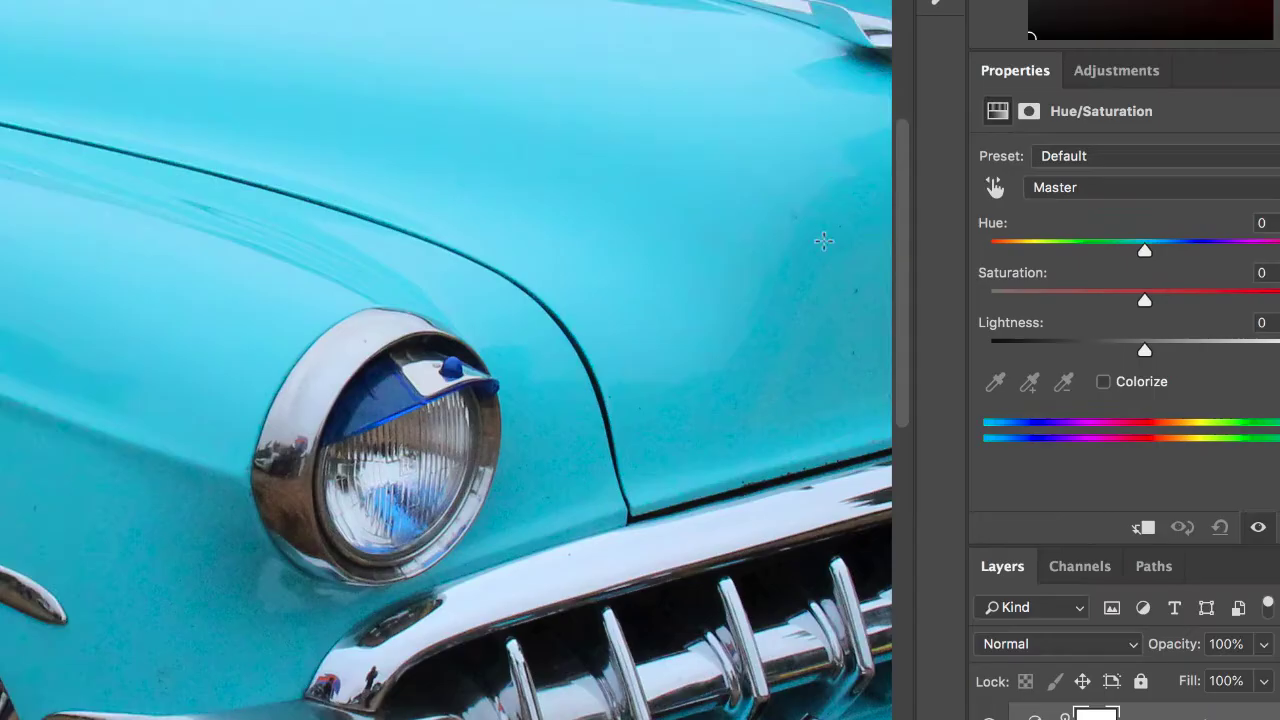
click(893, 37)
mouse_move(386, 35)
mouse_down()
mouse_move(400, 37)
mouse_move(374, 37)
mouse_move(449, 48)
mouse_up()
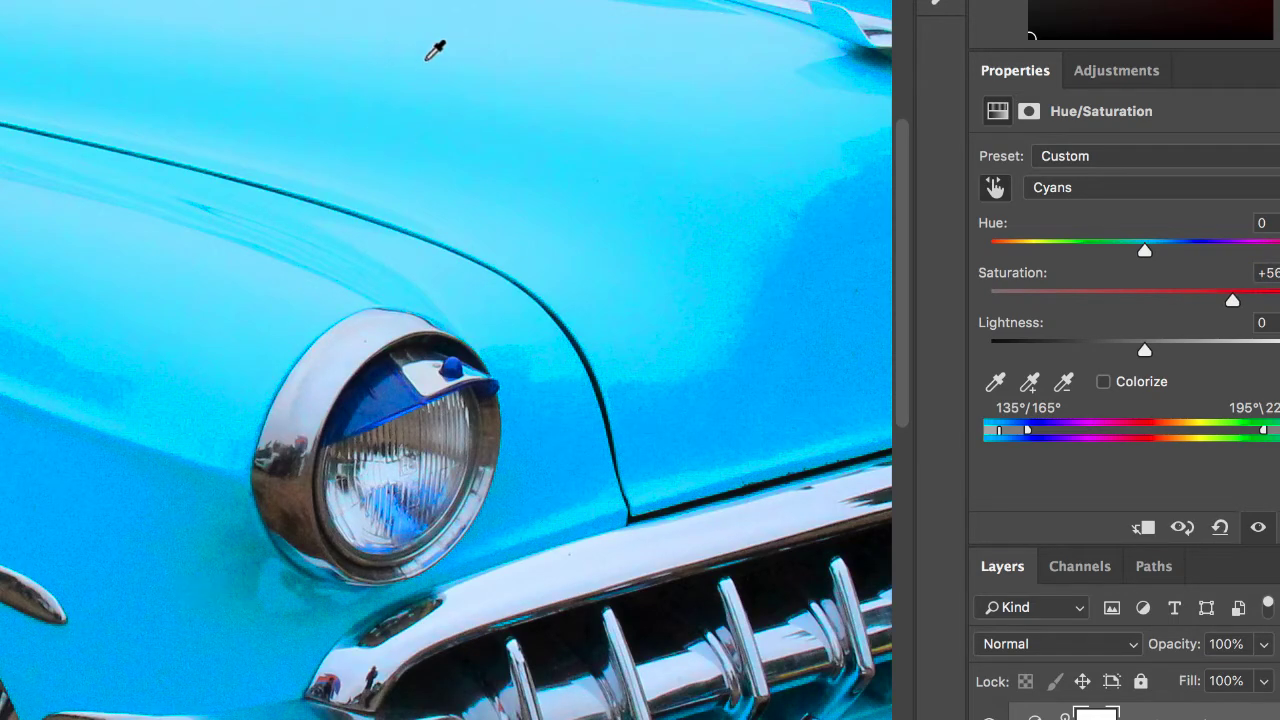
mouse_move(434, 49)
mouse_down()
mouse_move(394, 74)
mouse_move(291, 88)
mouse_move(398, 84)
mouse_up()
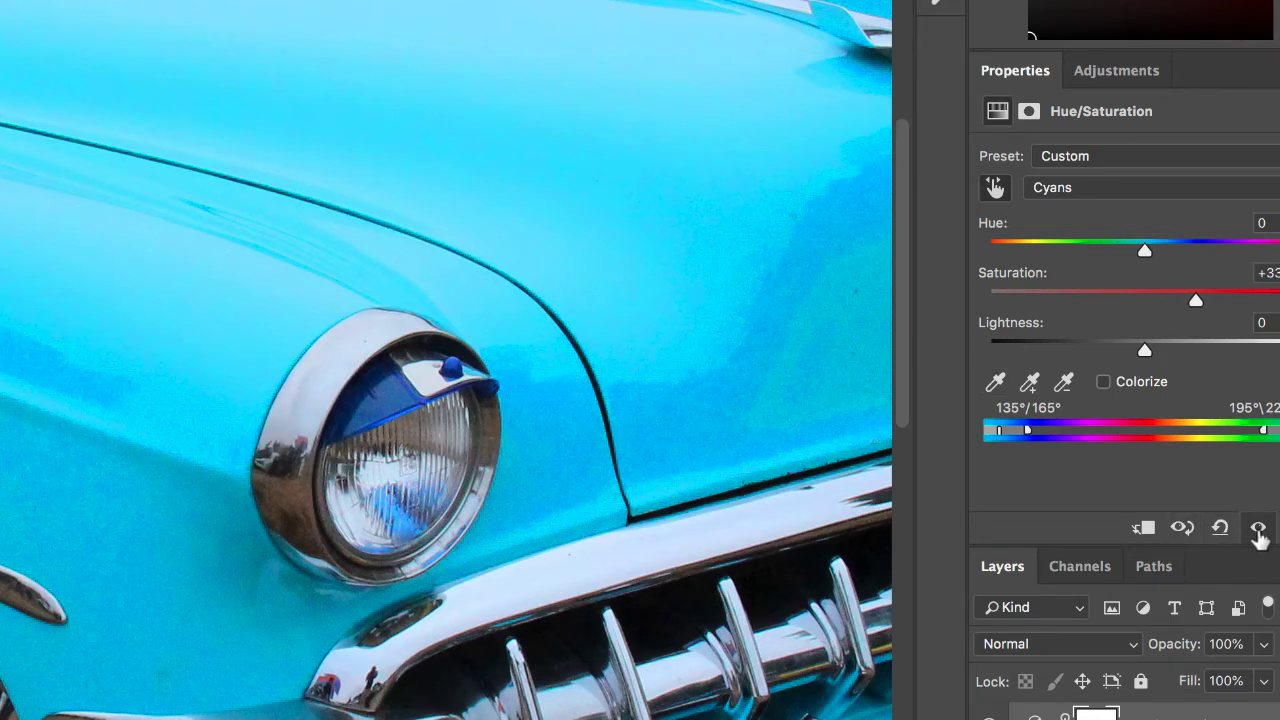
Step: Compare the photo with and without the Hue/Saturation adjustment, and set the Cyans saturation to +8
click(1258, 533)
click(1259, 535)
click(1259, 535)
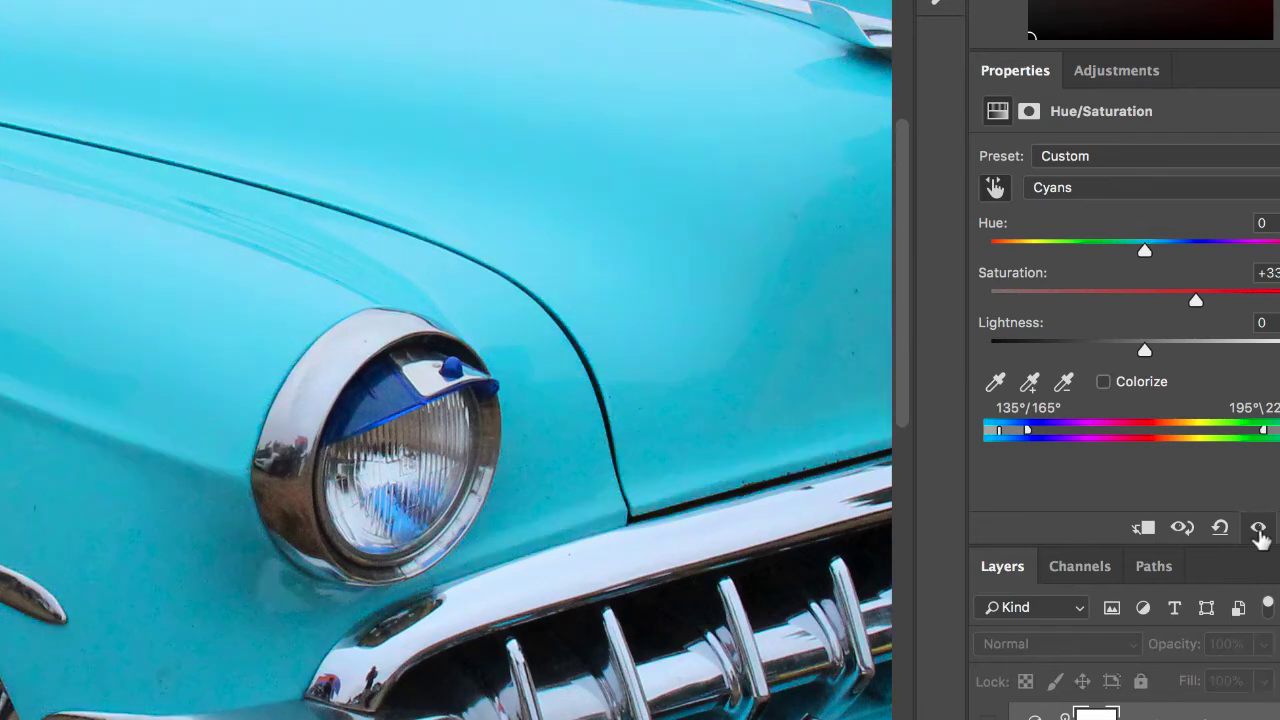
click(1259, 535)
click(1259, 535)
click(1259, 535)
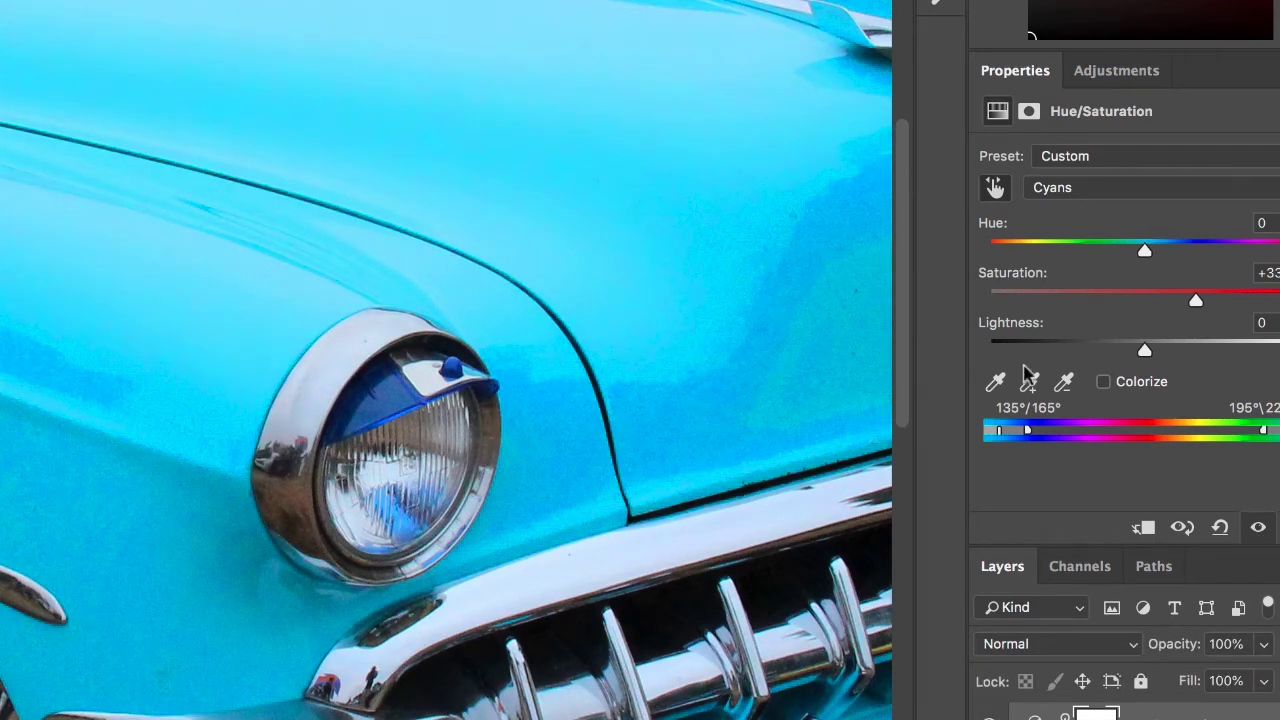
drag(1195, 300, 1158, 312)
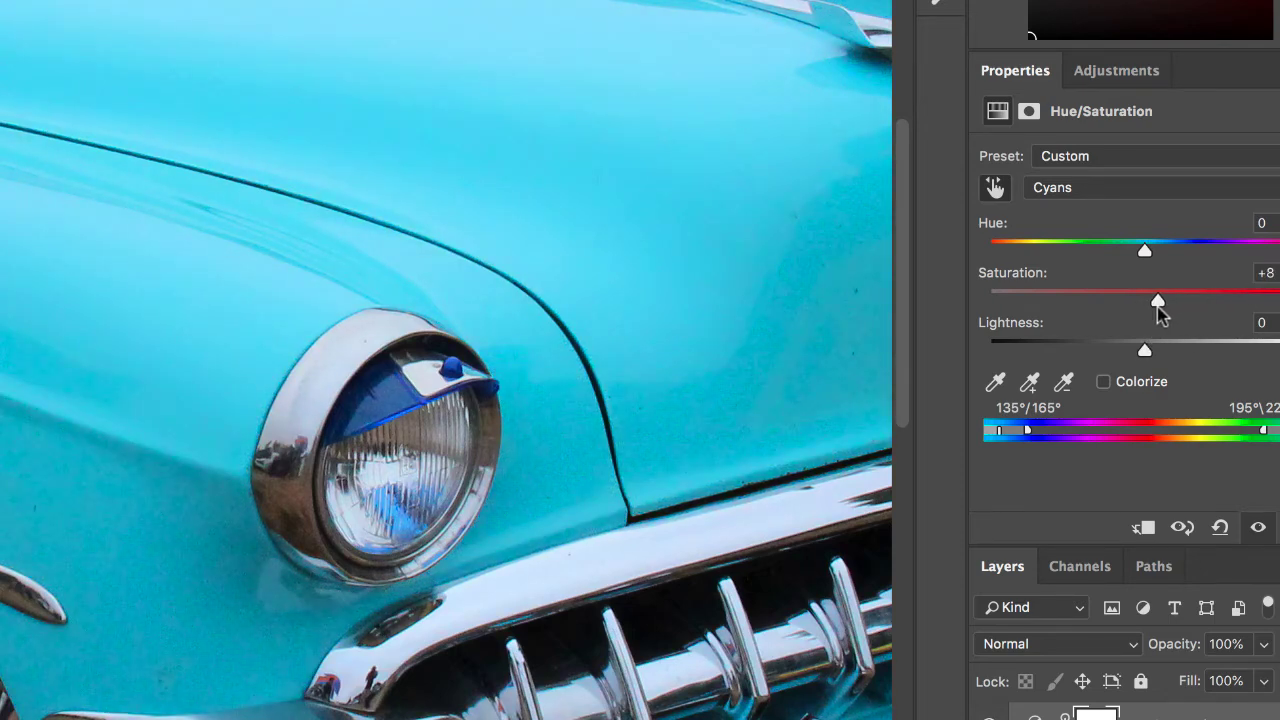
Step: Add a Black & White adjustment layer above the Hue/Saturation layer and set its blend mode to Darken
scroll(10, 300, down, 2)
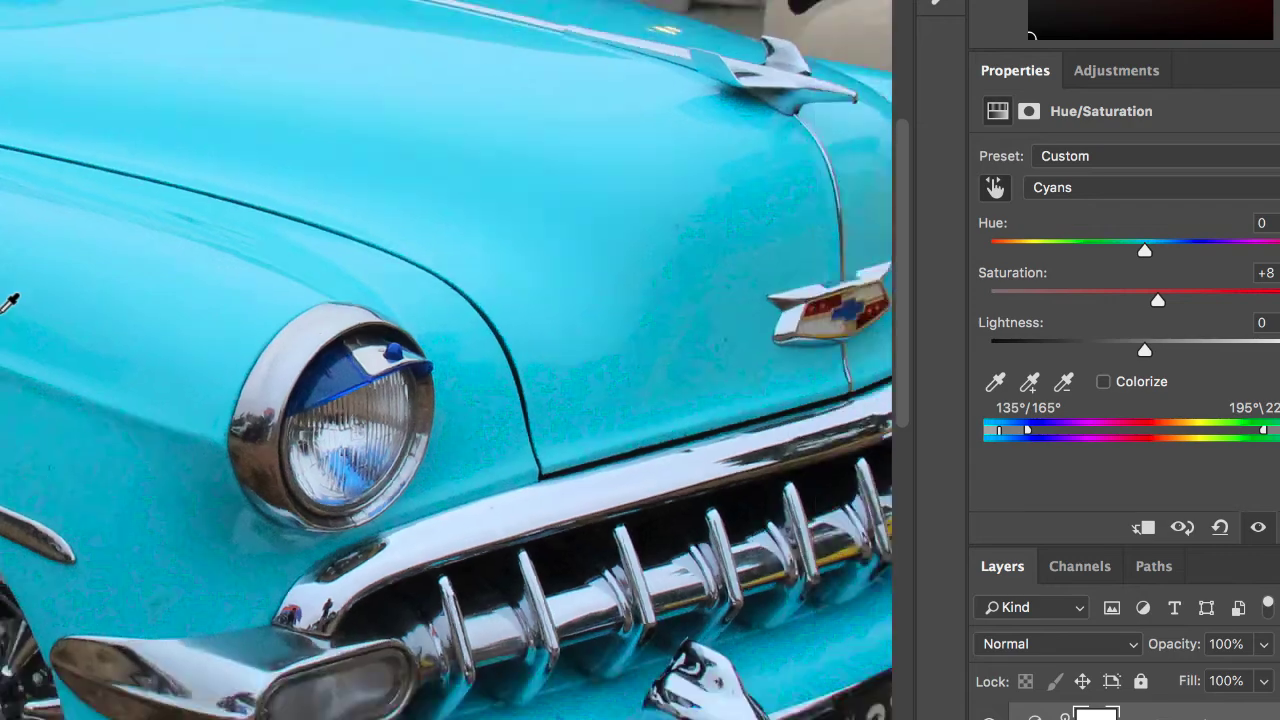
scroll(10, 300, down, 1)
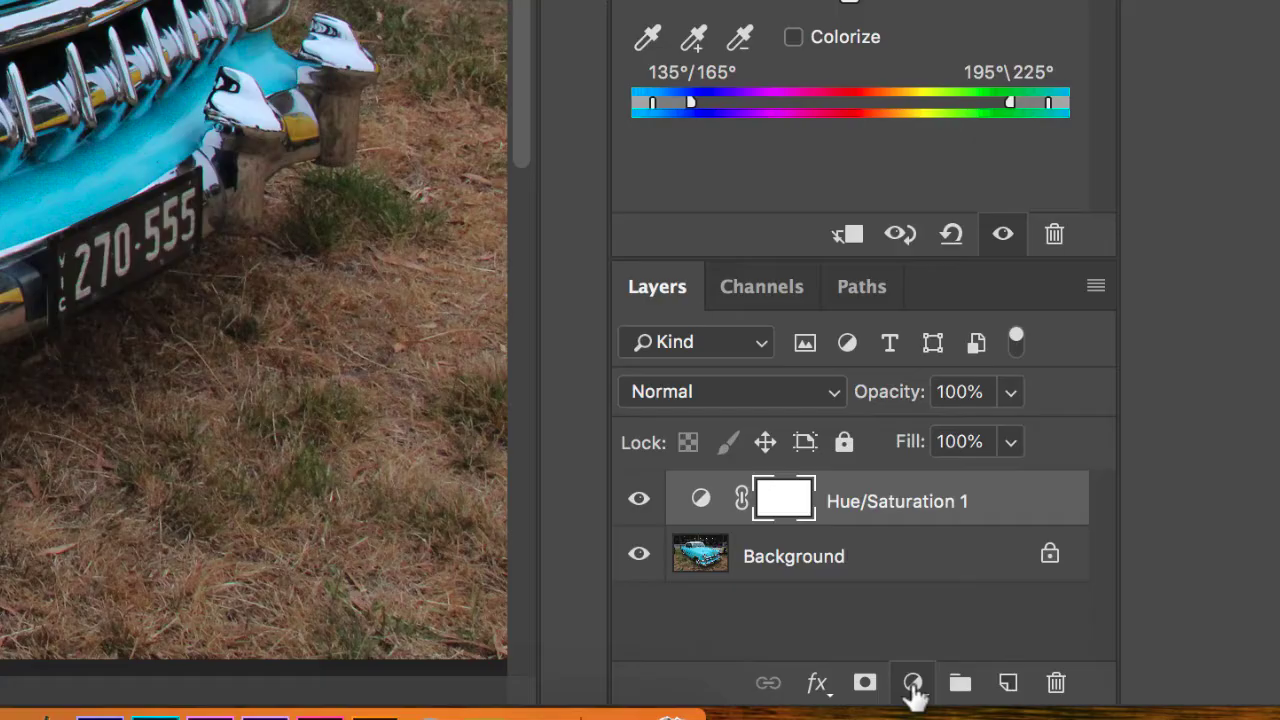
click(911, 684)
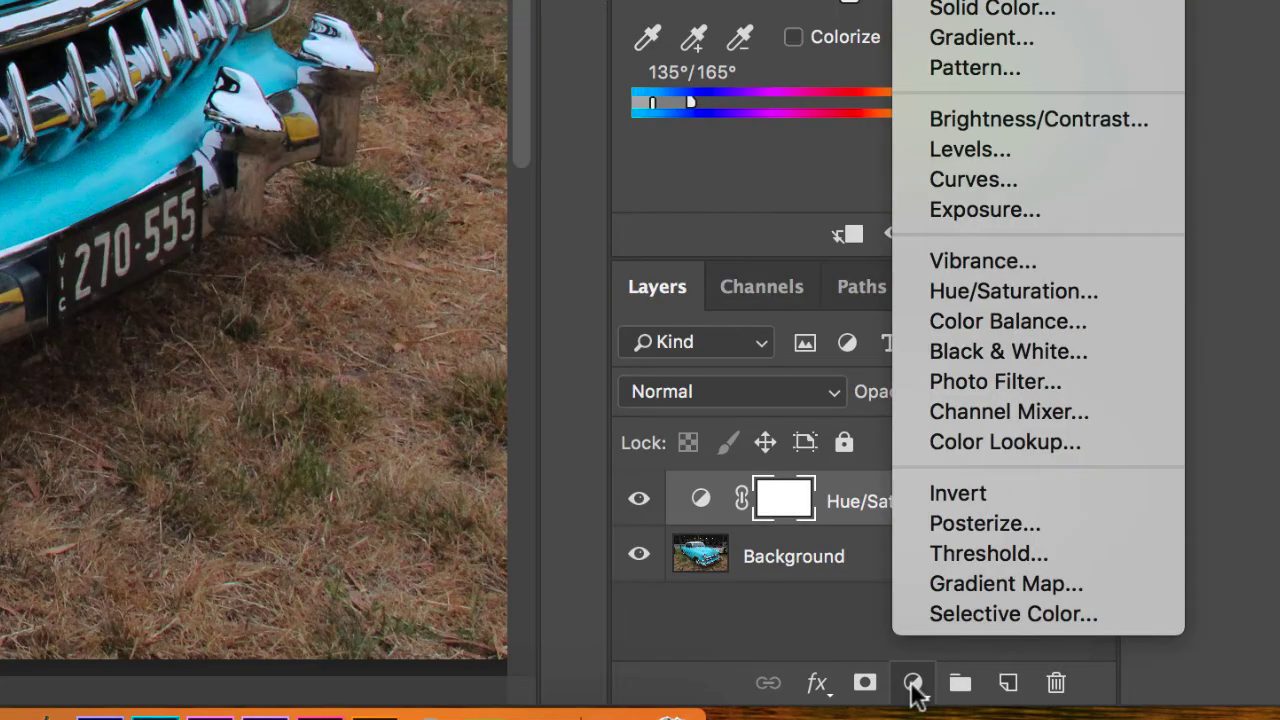
click(1003, 350)
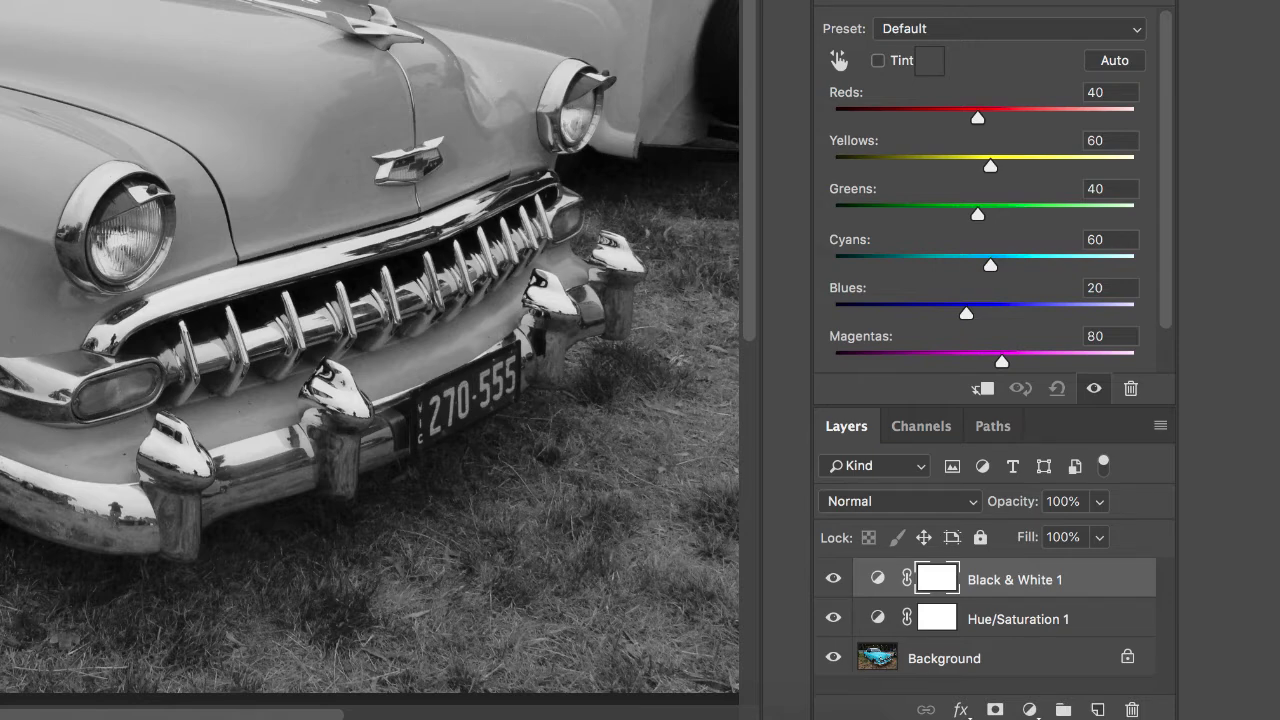
key(super+minus)
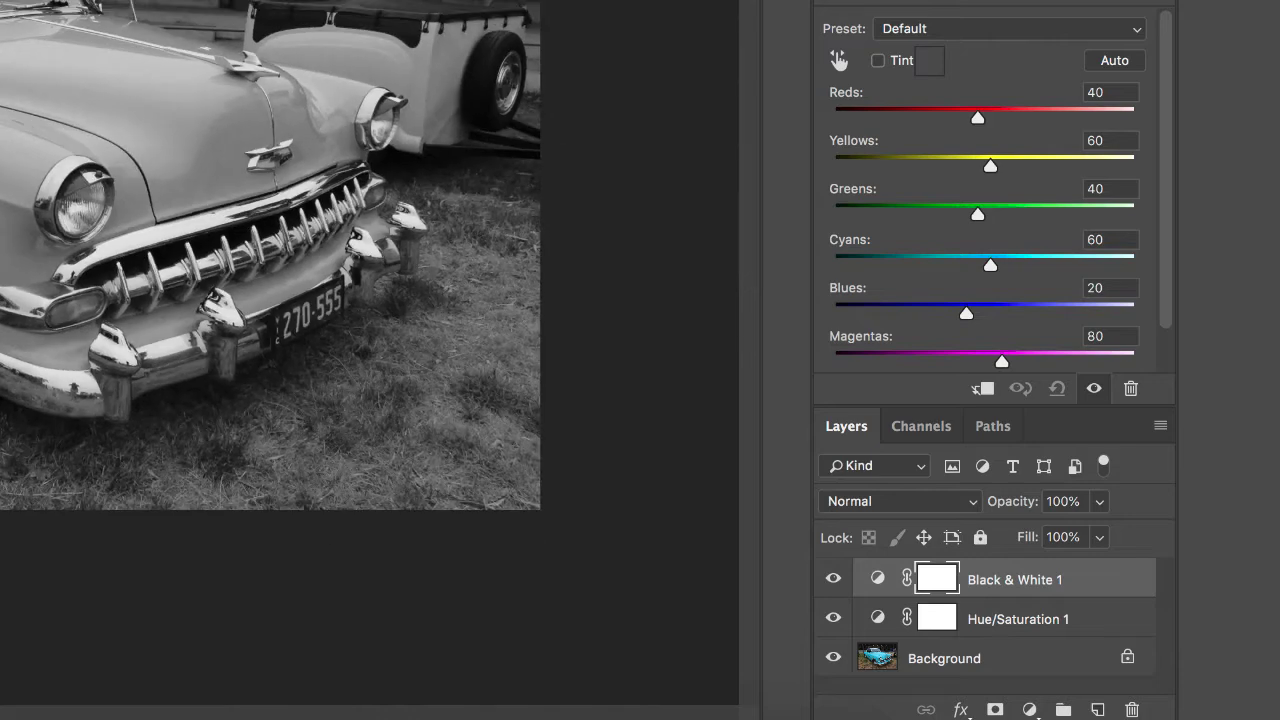
click(883, 504)
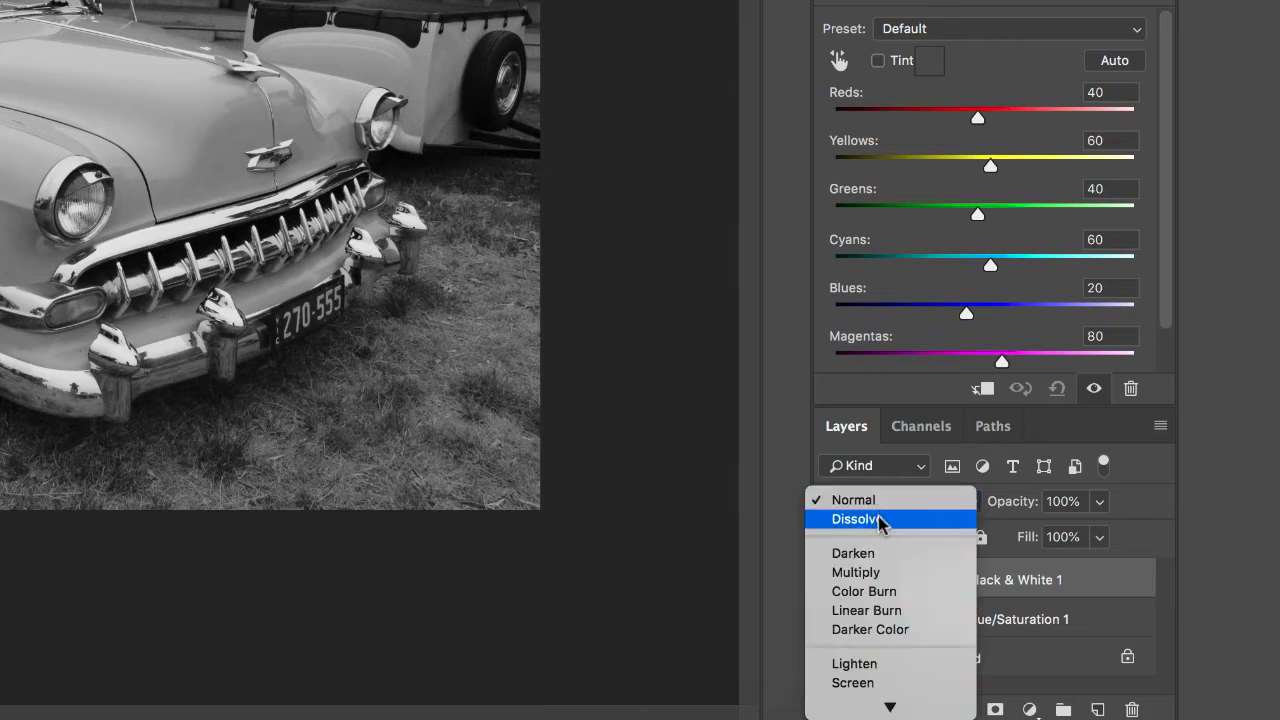
click(874, 558)
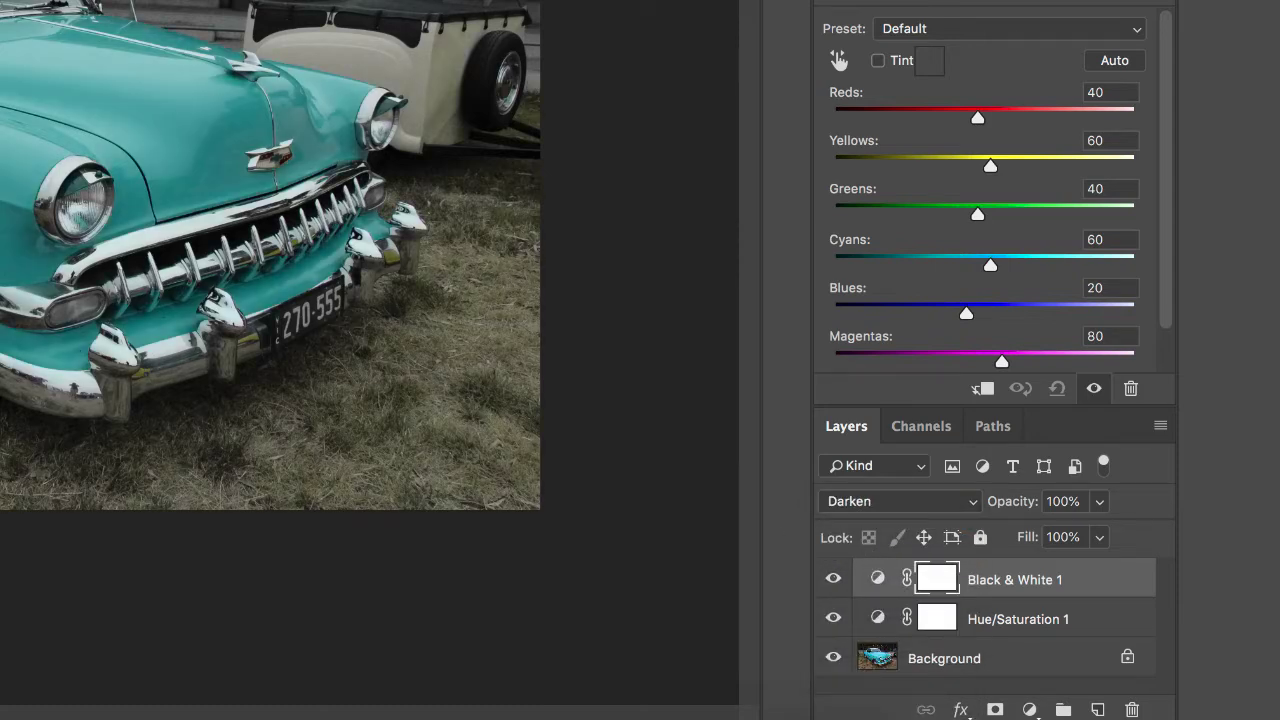
Step: With the on-image adjustment tool, lower the Yellows to -9 from the grass and the Reds to 10 from the background people's vests
key(ctrl+plus)
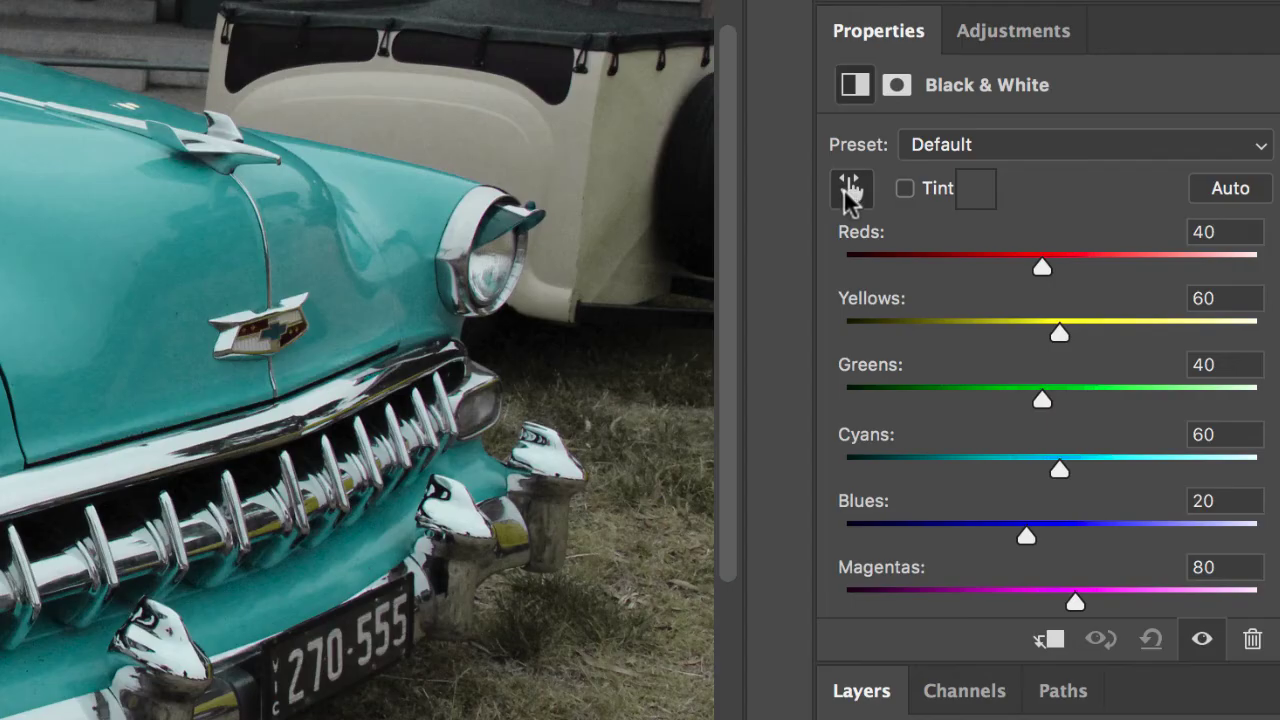
click(850, 190)
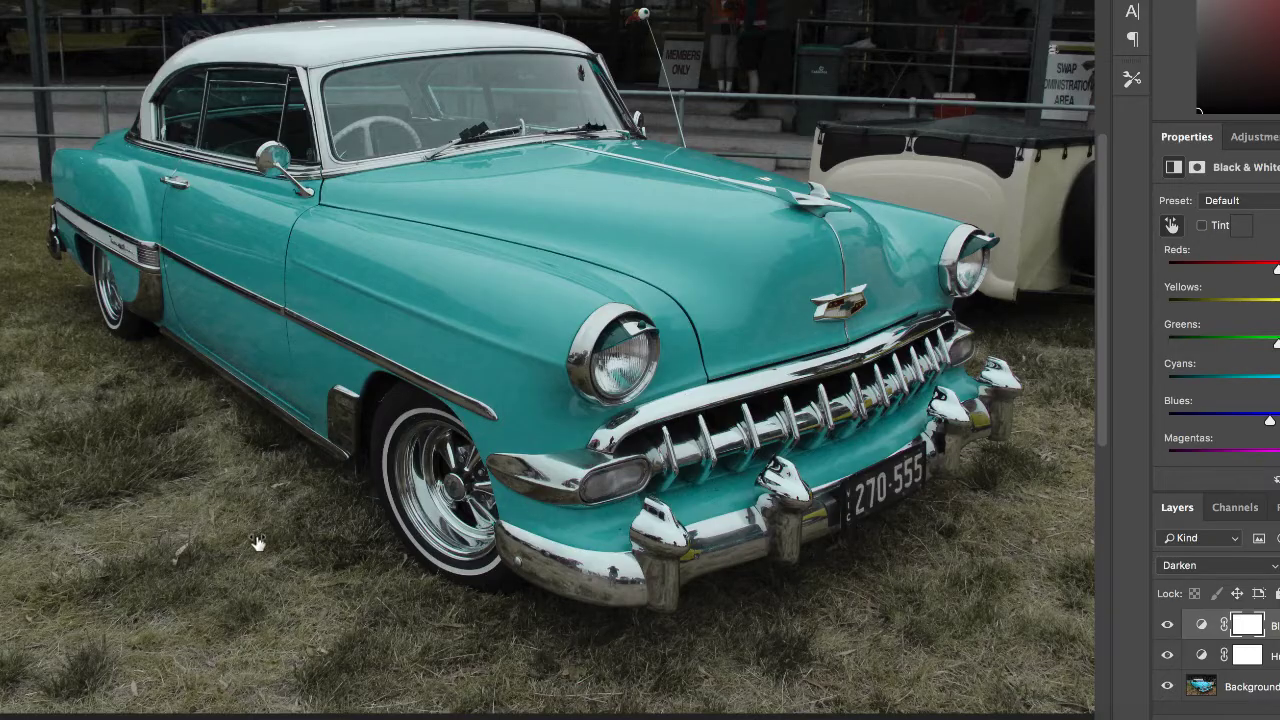
drag(255, 540, 196, 542)
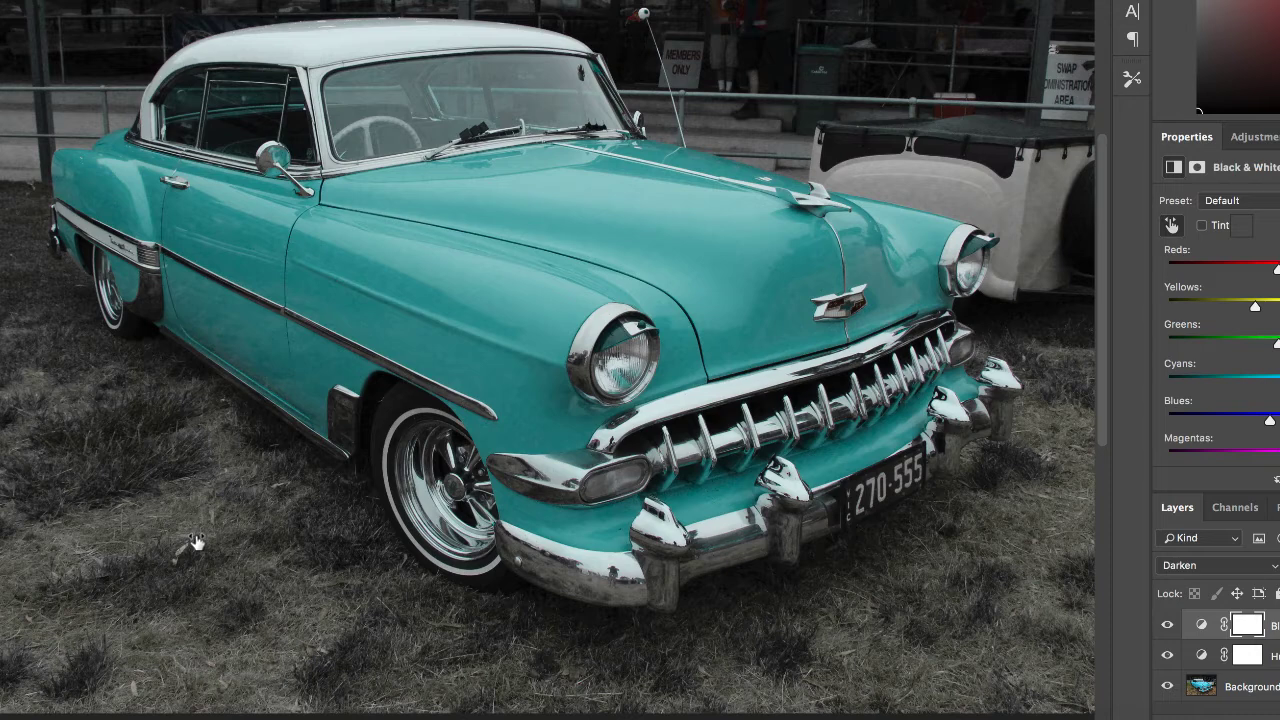
drag(196, 542, 199, 542)
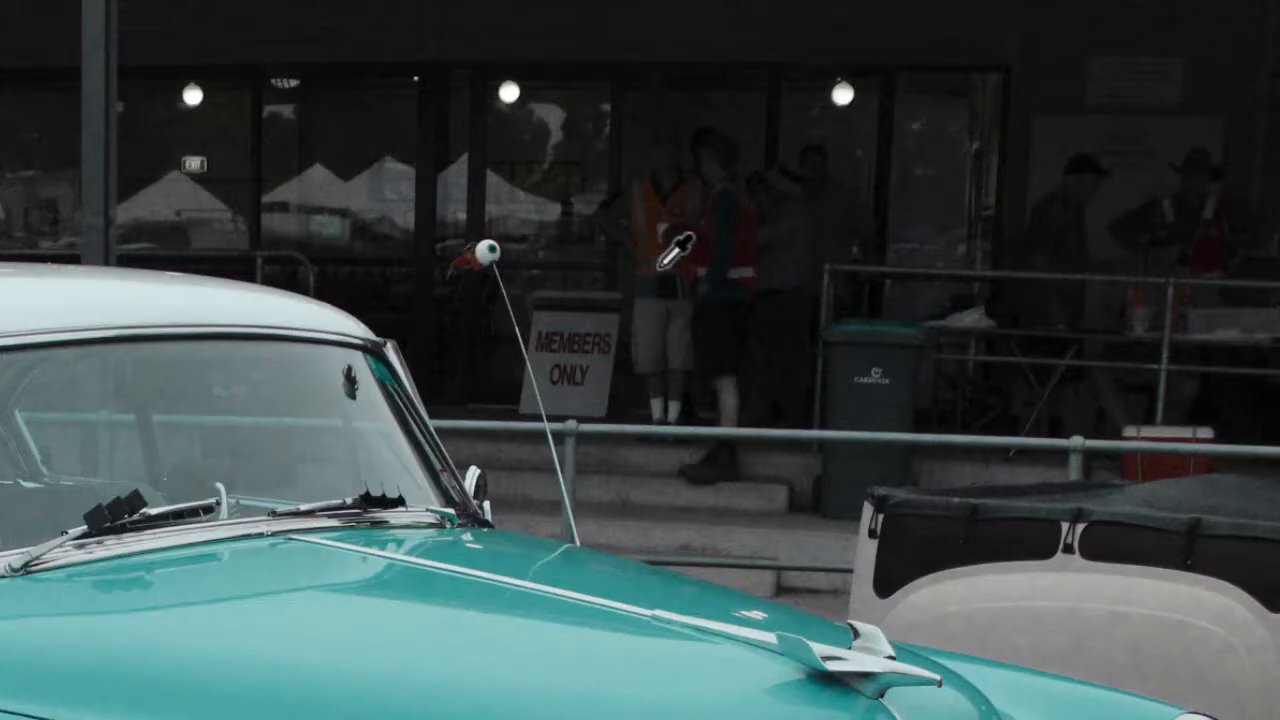
click(686, 228)
drag(686, 228, 620, 229)
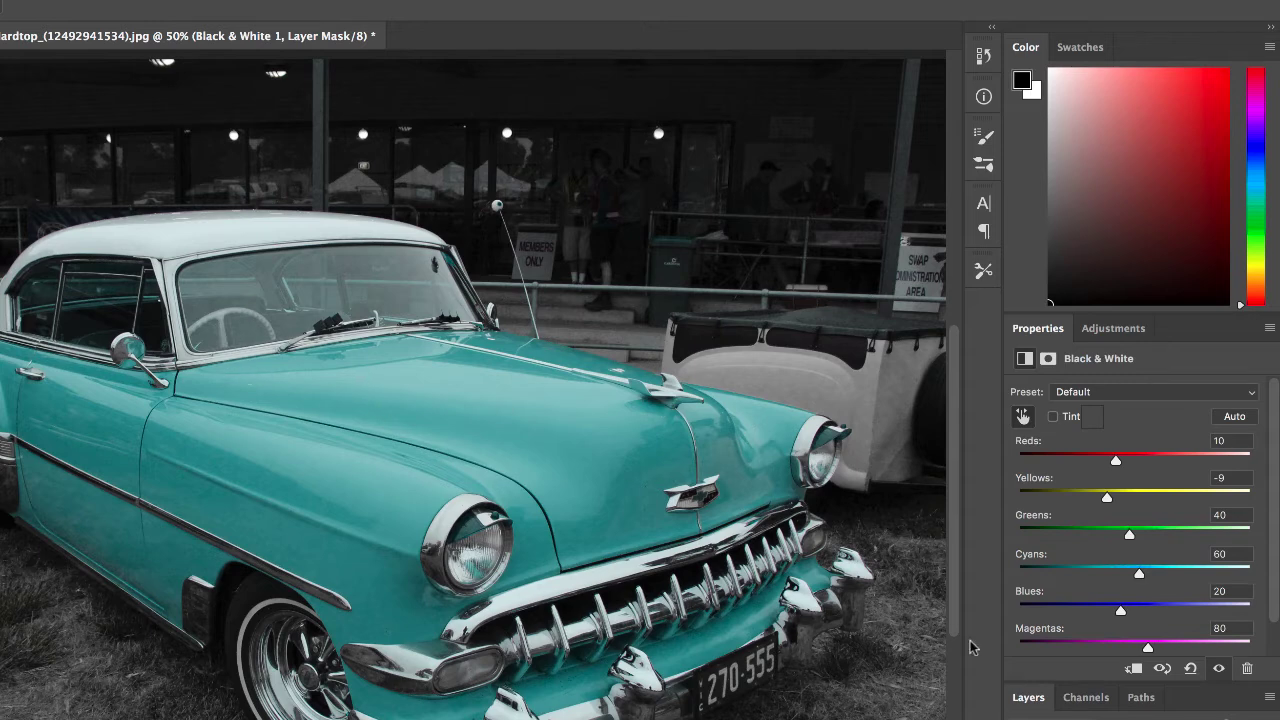
Step: Compare the photo with and without the Black & White adjustment, and raise its Cyans to 164 by sampling the hood
click(1218, 668)
click(1218, 668)
click(1218, 668)
click(1218, 668)
click(1218, 668)
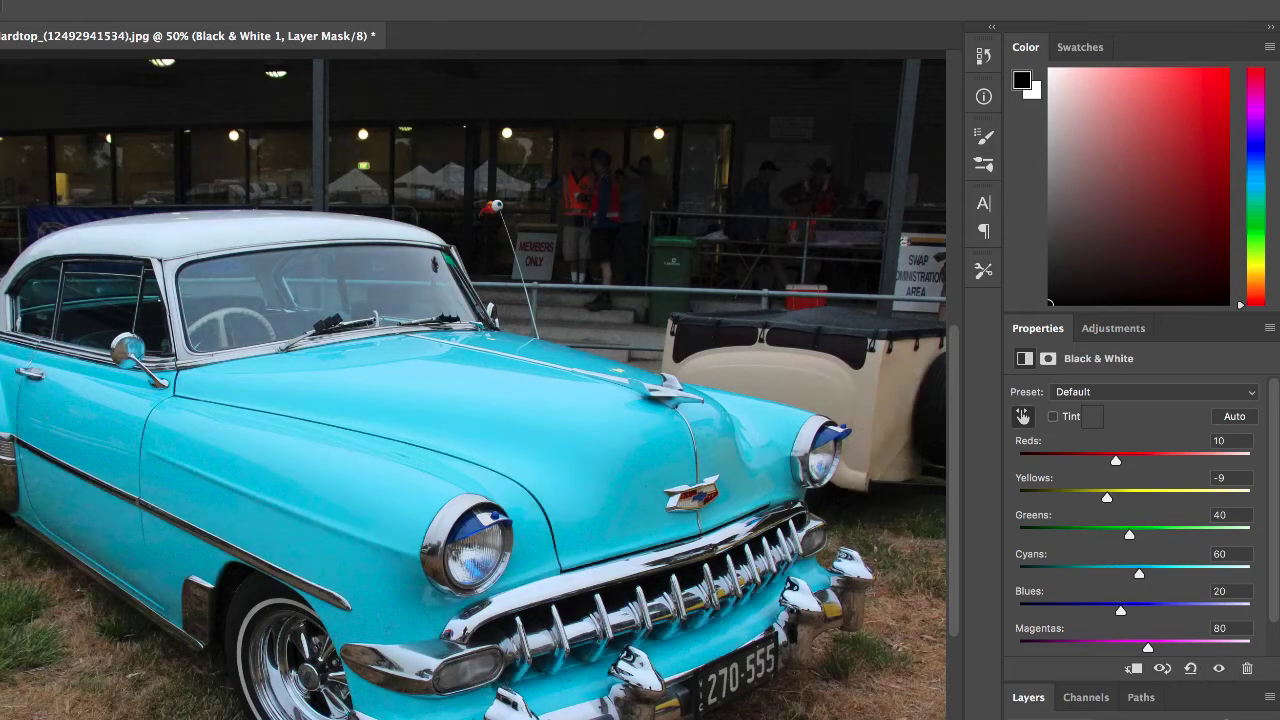
click(1218, 668)
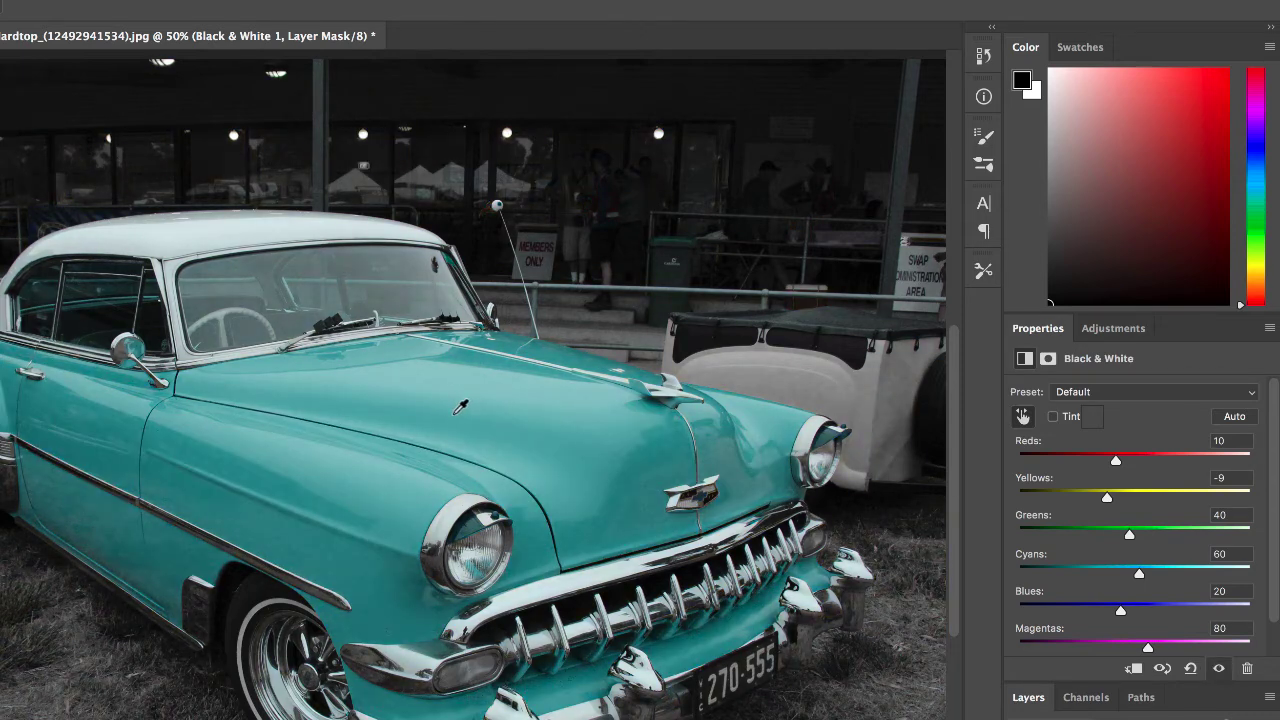
drag(460, 405, 554, 430)
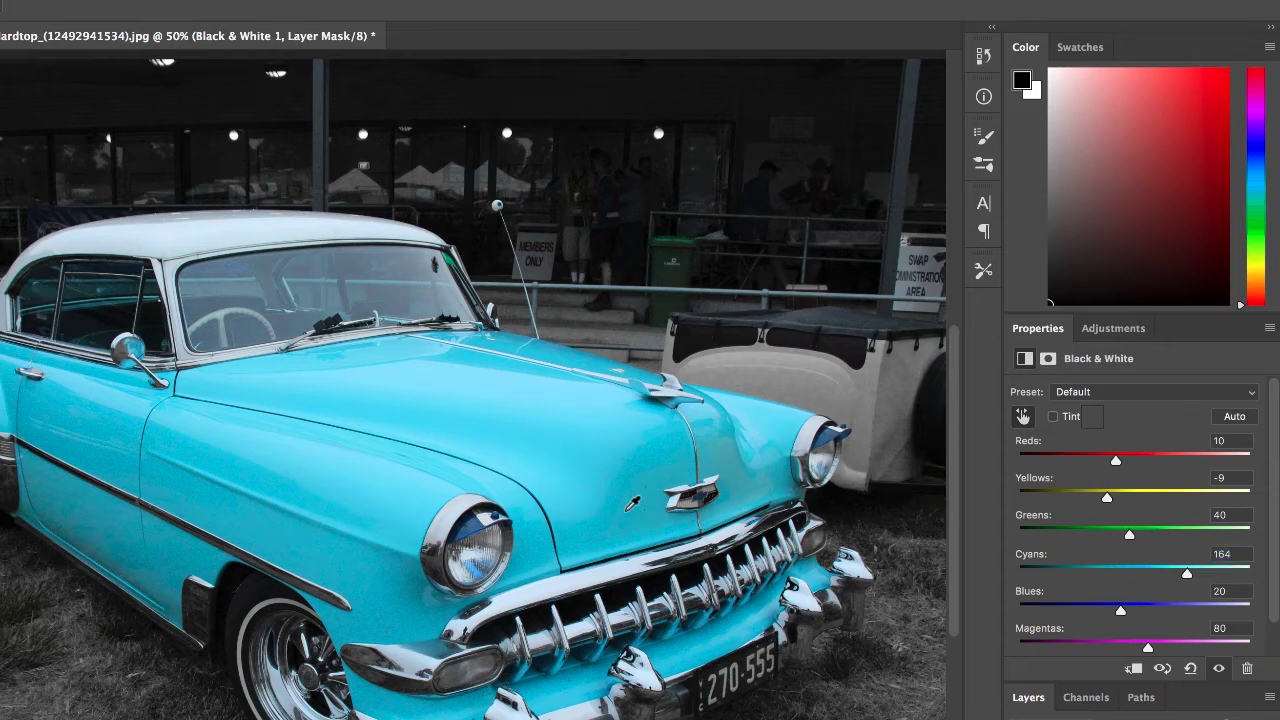
Step: Lower the Greens of the Black & White adjustment to -153 by sampling the green bin in the background
key(ctrl+plus)
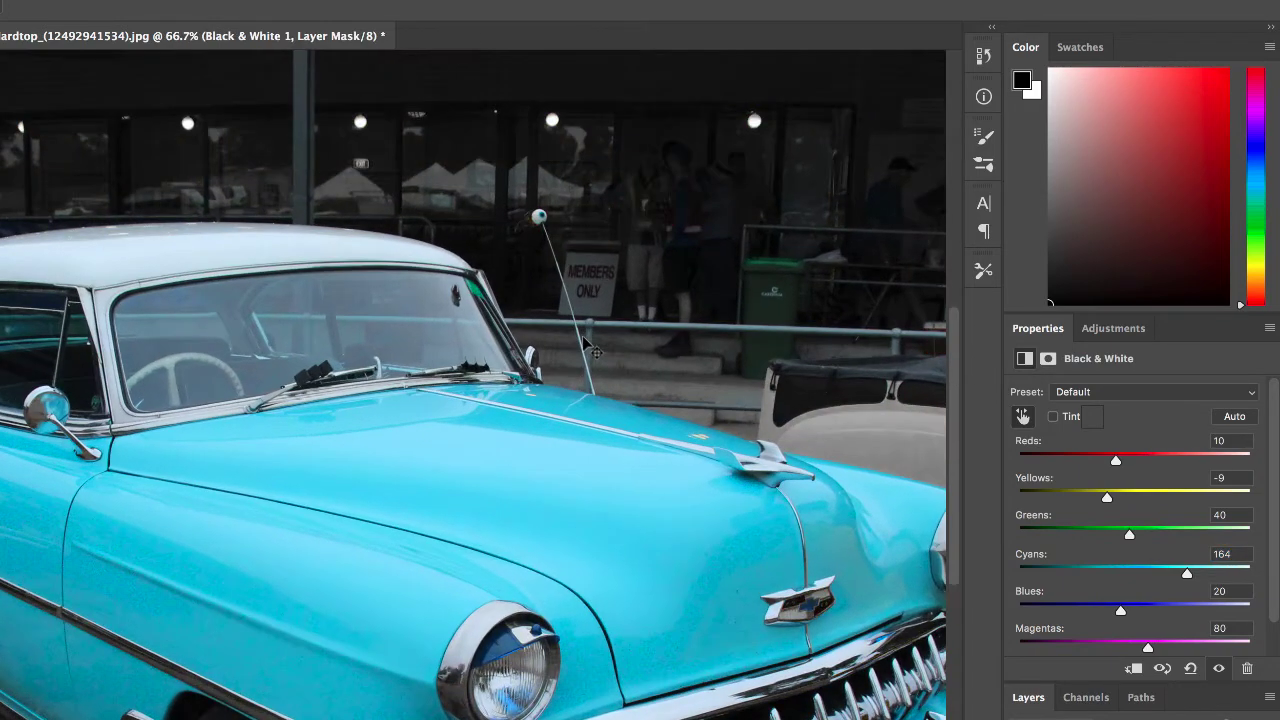
key(ctrl+plus)
scroll(610, 335, right, 6)
scroll(524, 374, up, 4)
scroll(633, 333, down, 2)
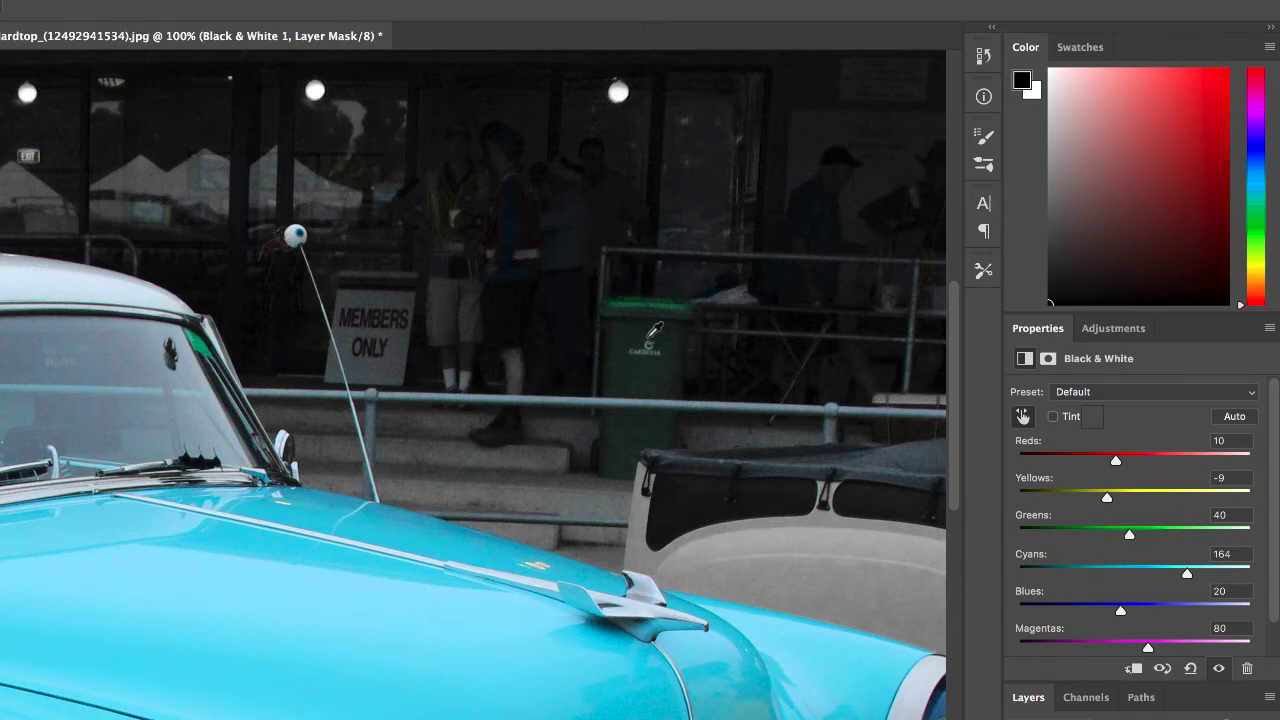
drag(660, 298, 466, 318)
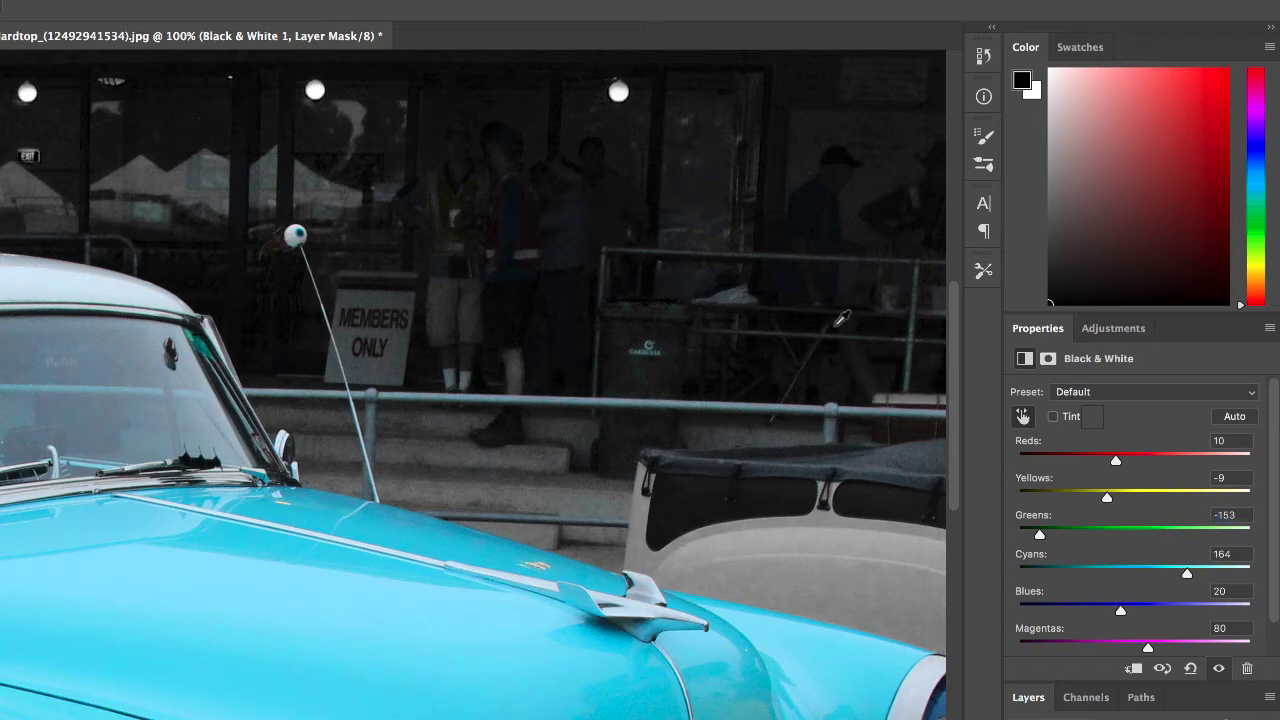
Step: Set the Greens of the Black & White adjustment to -63 while checking the bin and the hood around the badge
scroll(492, 405, down, 1)
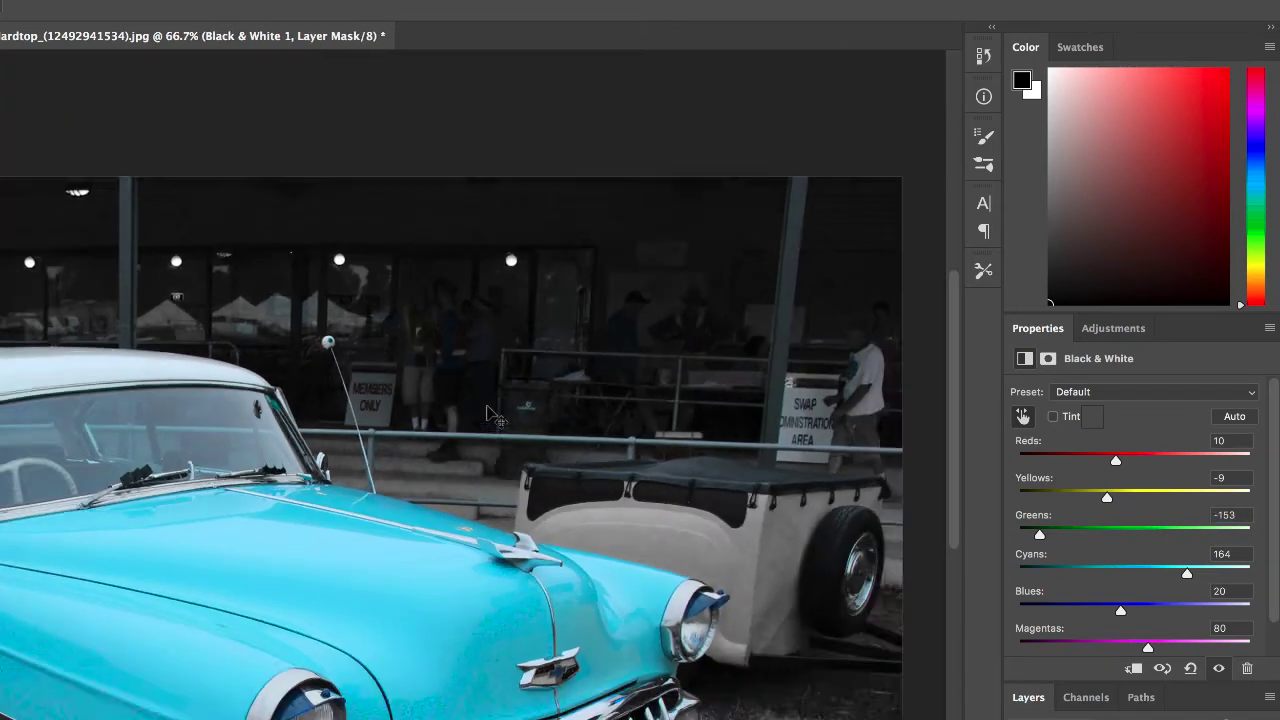
scroll(500, 418, down, 1)
scroll(550, 500, down, 2)
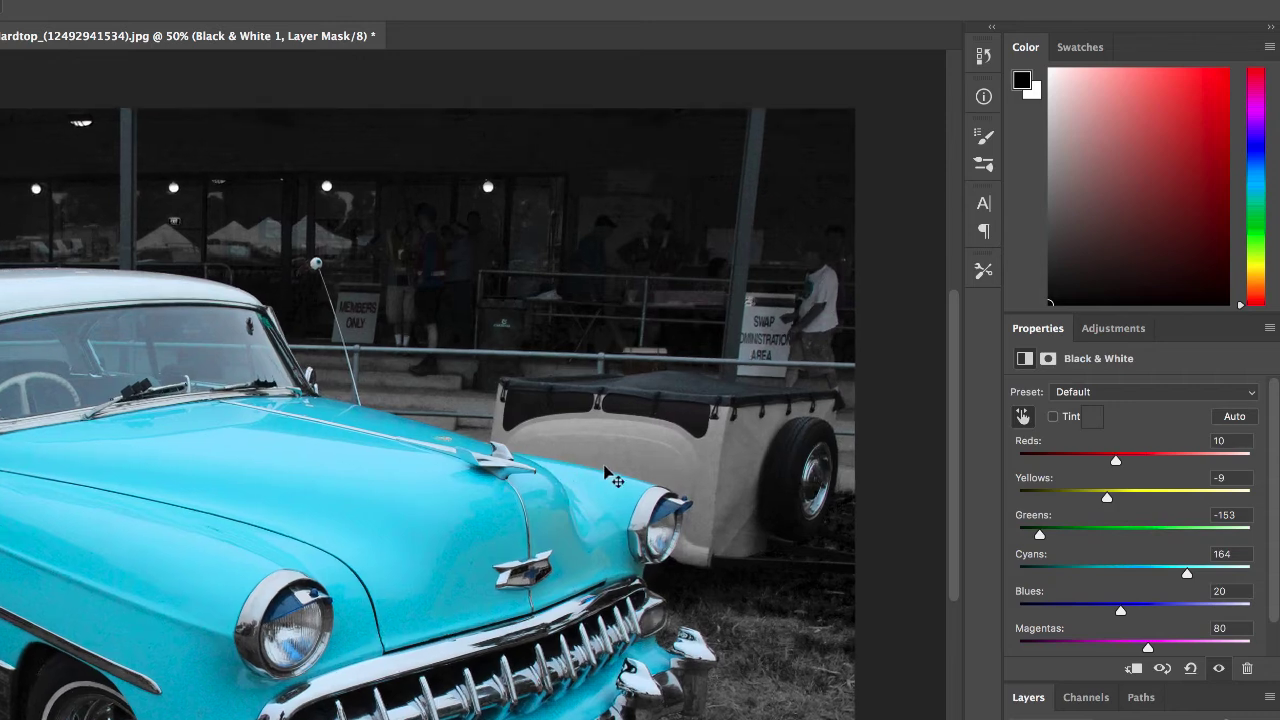
scroll(605, 471, up, 2)
scroll(531, 503, up, 1)
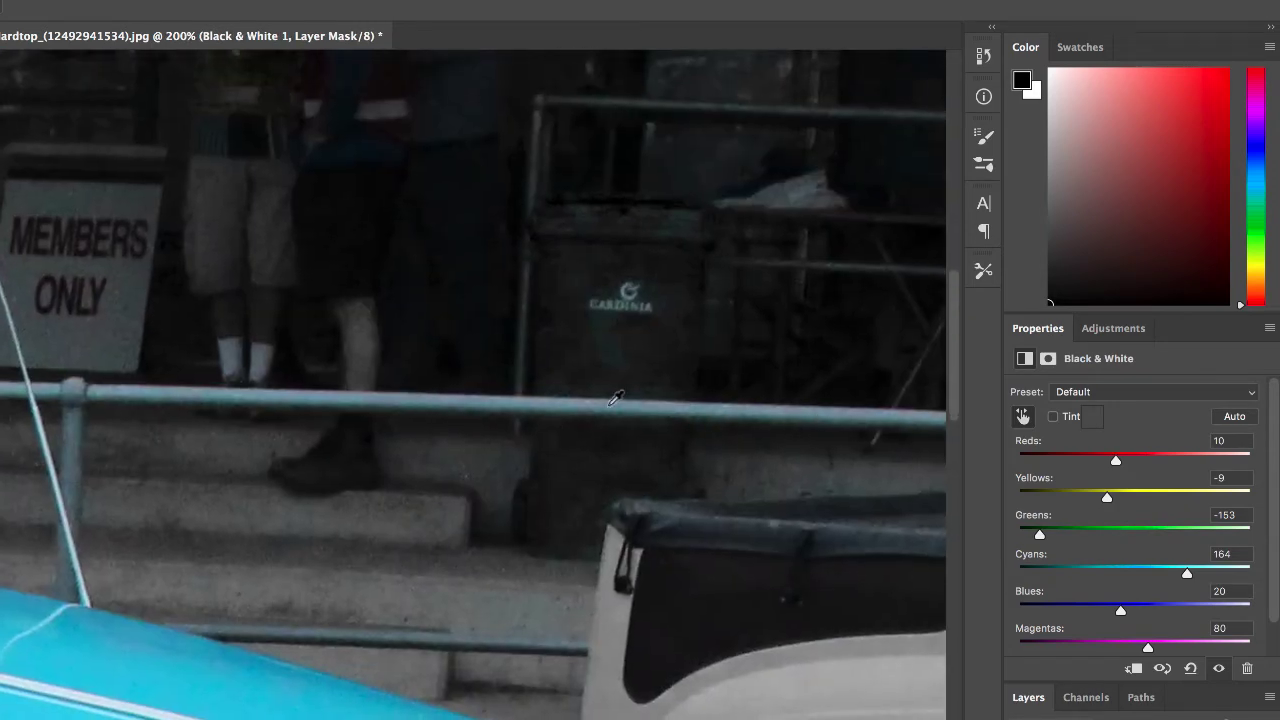
drag(1041, 535, 1106, 542)
drag(591, 563, 487, 436)
drag(1106, 535, 1078, 539)
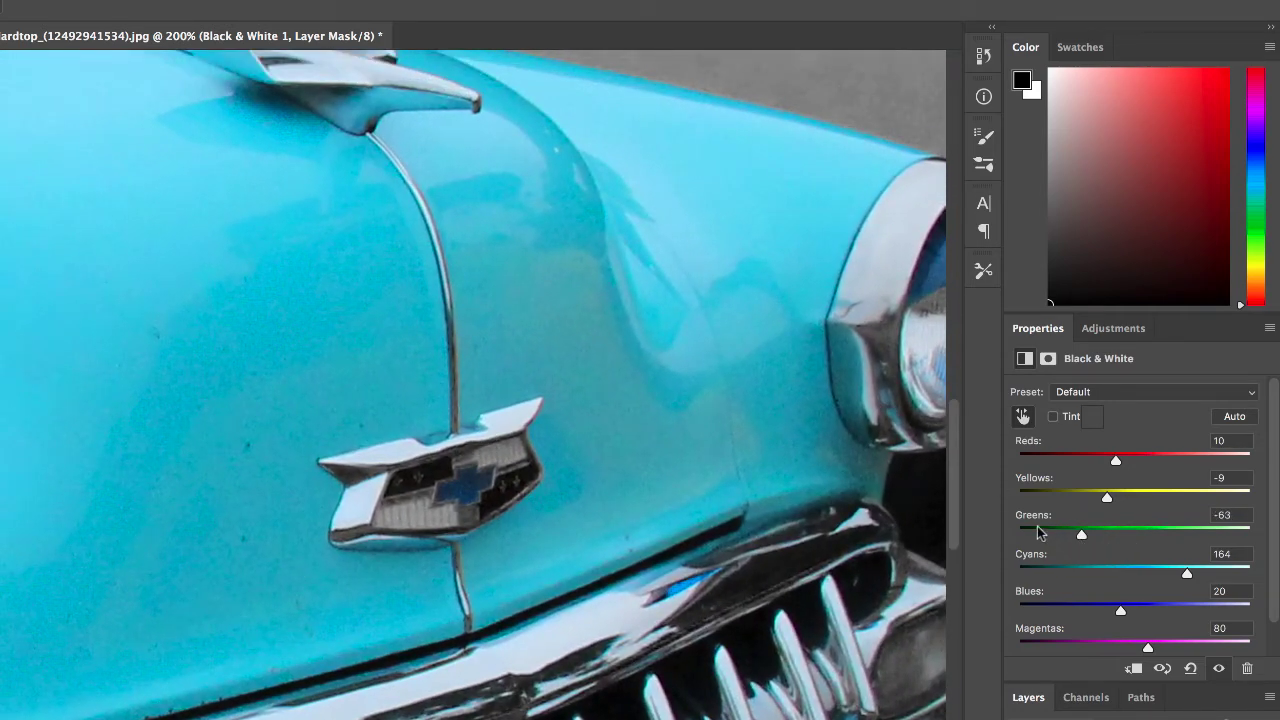
key(ctrl+1)
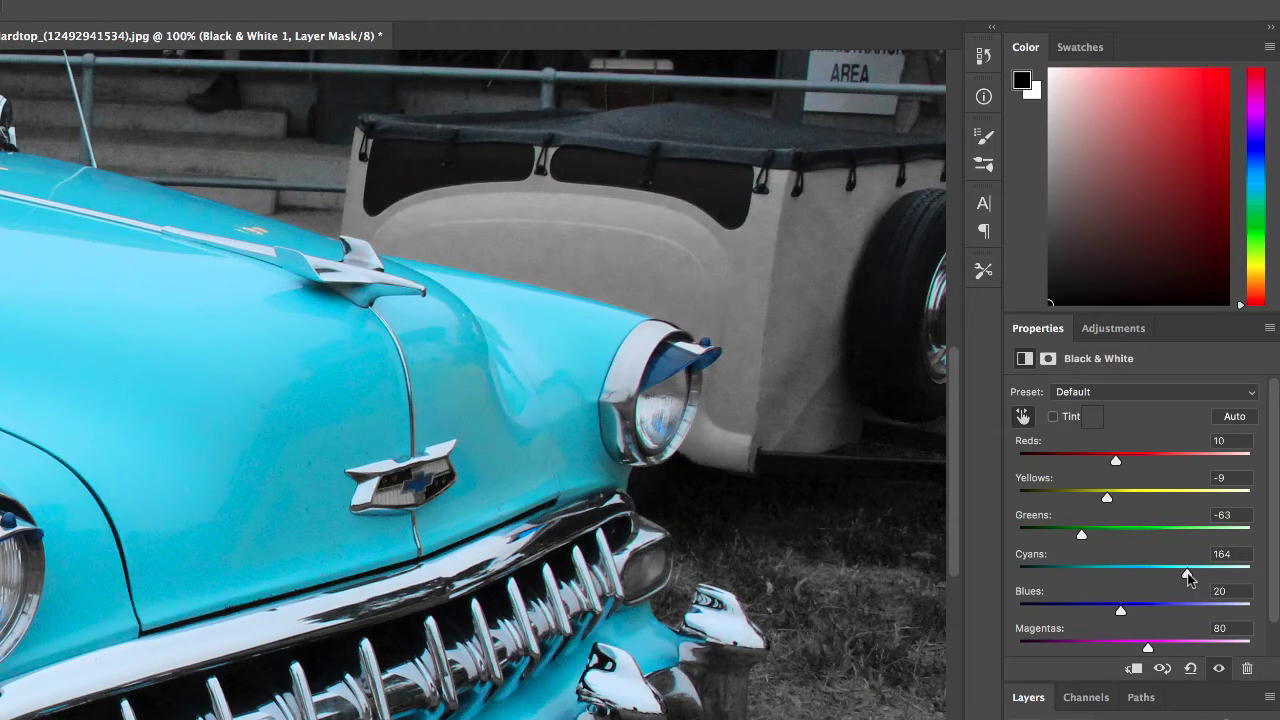
Step: Raise the Cyans of the Black & White adjustment to 243 and check the whole front of the car
drag(1190, 579, 1214, 583)
mouse_move(462, 409)
mouse_down()
mouse_move(532, 411)
mouse_move(483, 416)
mouse_move(468, 396)
mouse_move(449, 407)
mouse_up()
key(ctrl+minus)
key(ctrl+minus)
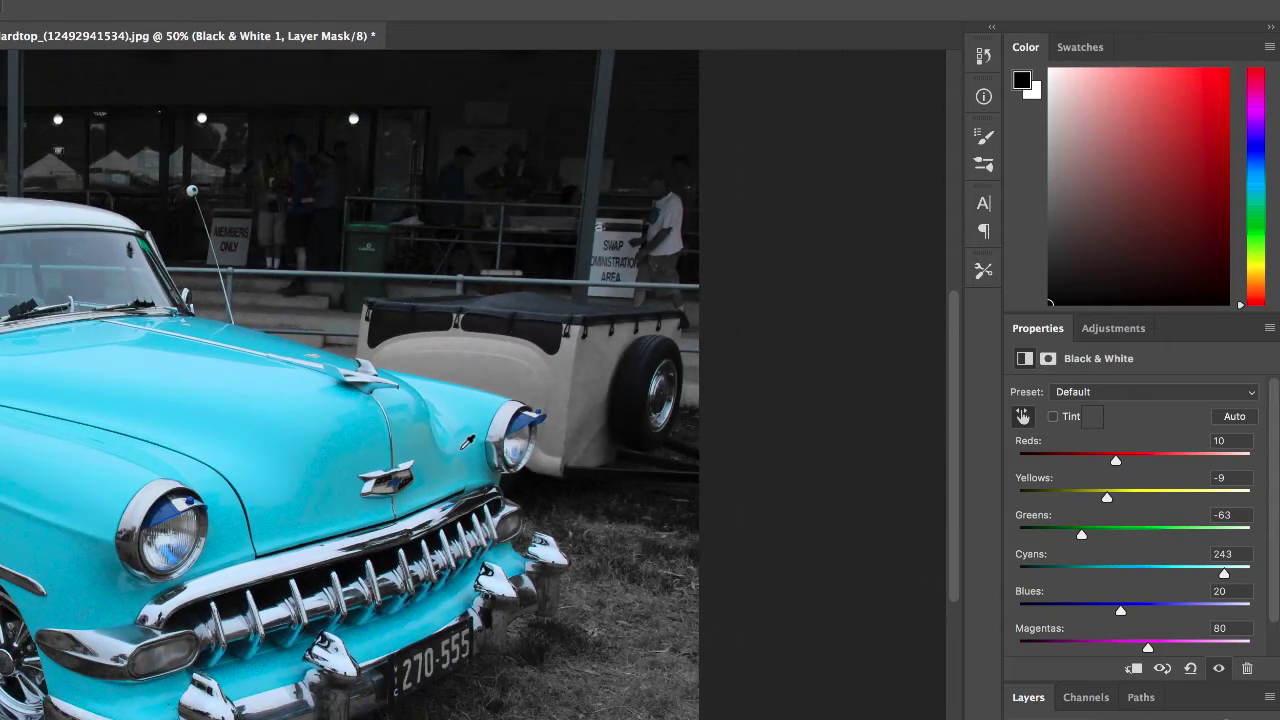
scroll(435, 539, left, 5)
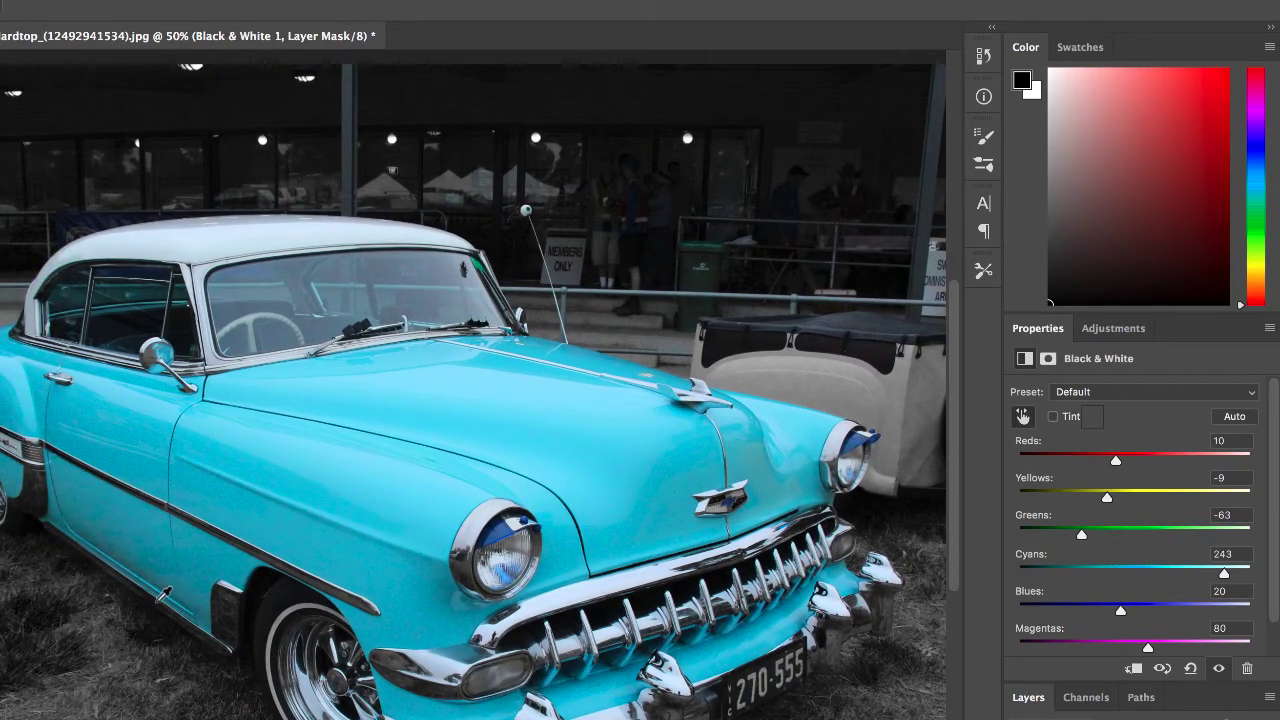
Step: Compare the door, fender, hood and badge with and without the Black & White adjustment
key(ctrl+plus)
key(ctrl+plus)
drag(84, 634, 360, 567)
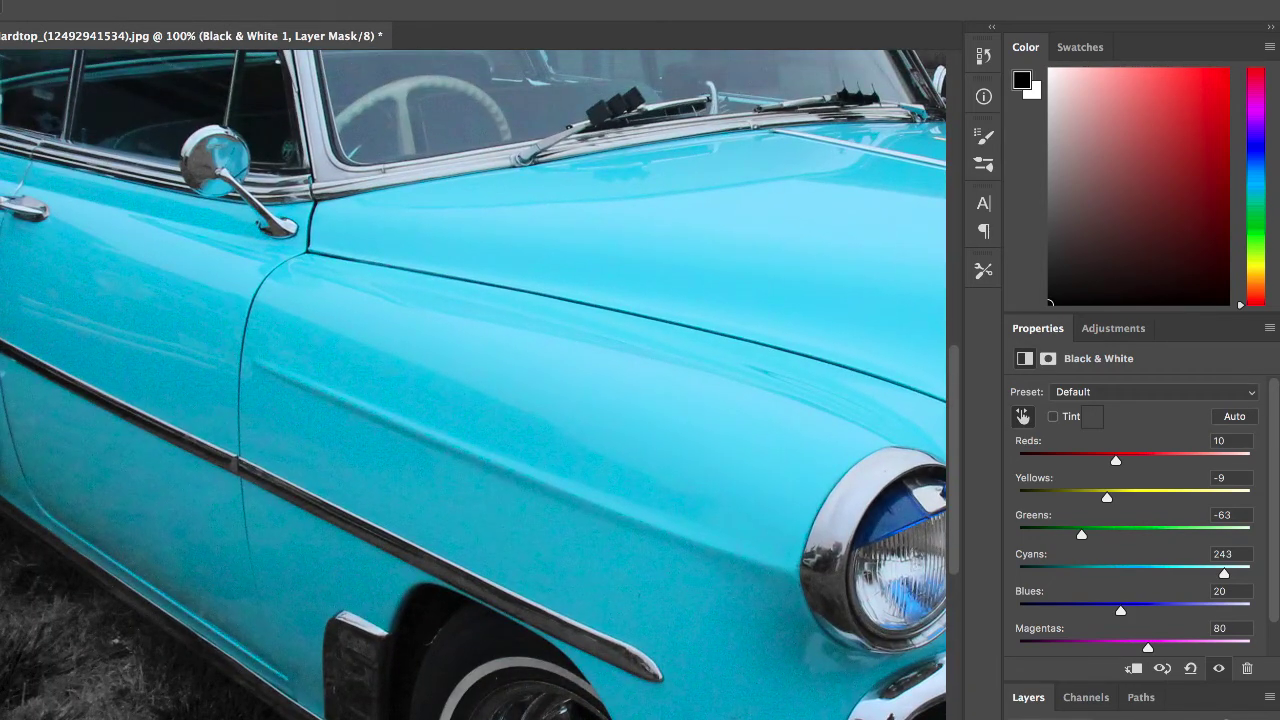
key(super+comma)
key(super+comma)
key(super+comma)
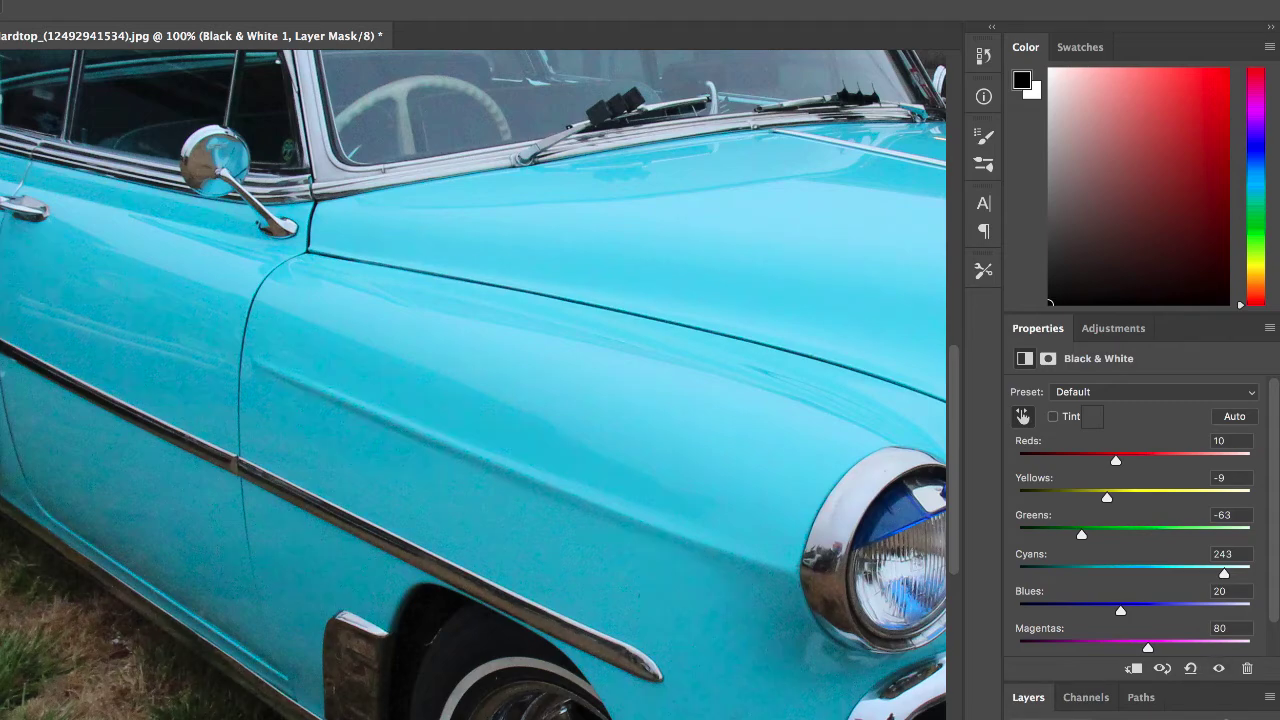
scroll(131, 514, right, 10)
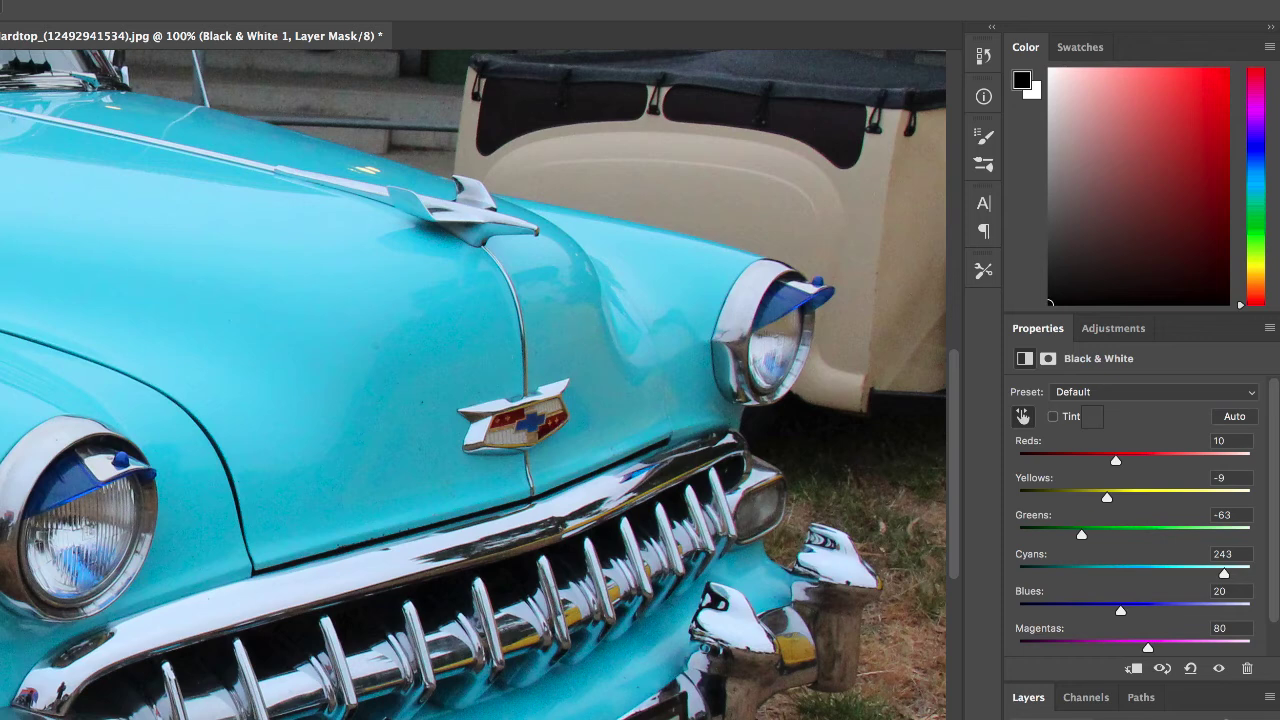
Step: Raise the Cyans saturation of the Hue/Saturation adjustment to +23 by sampling the hood with the on-image tool
key(Delete)
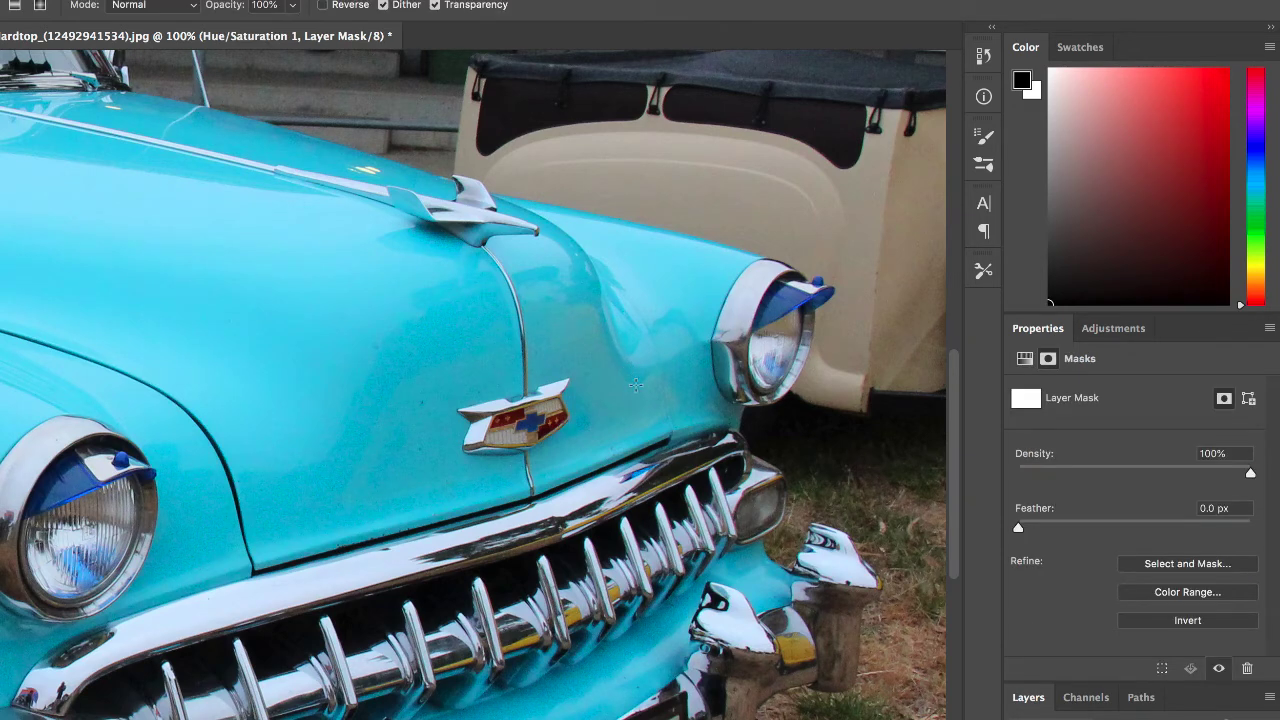
key(c)
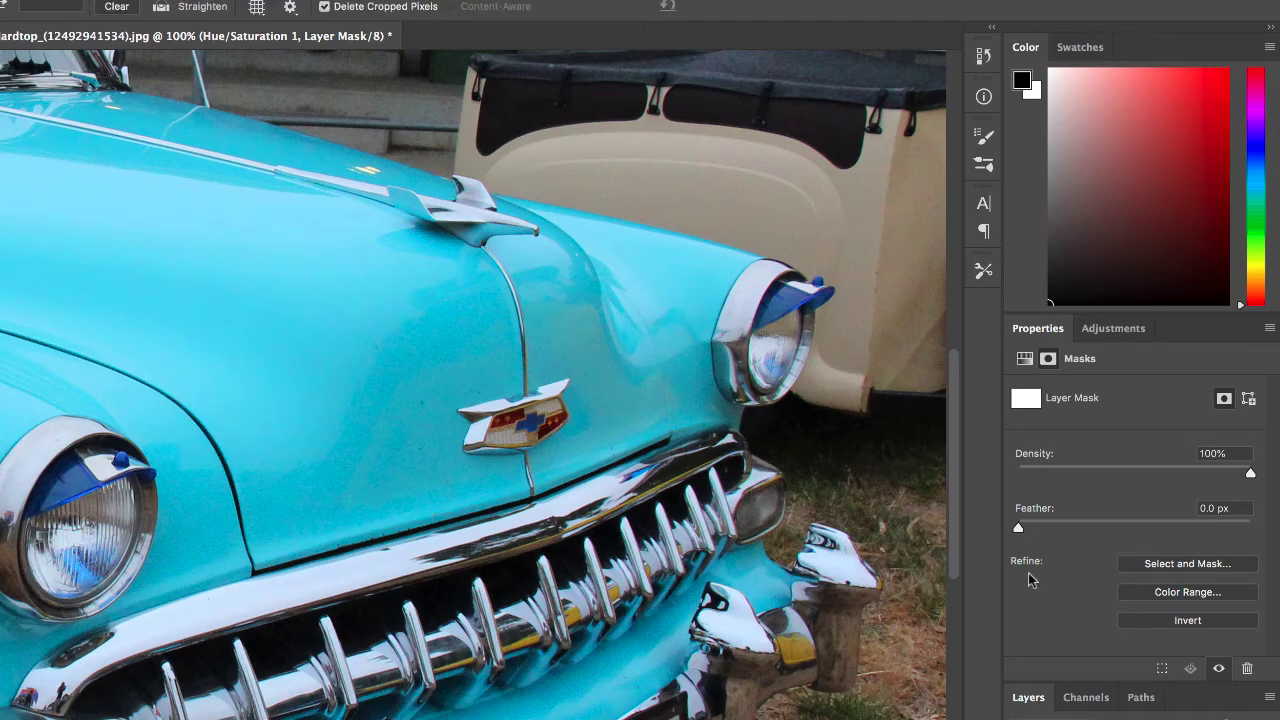
key(super+2)
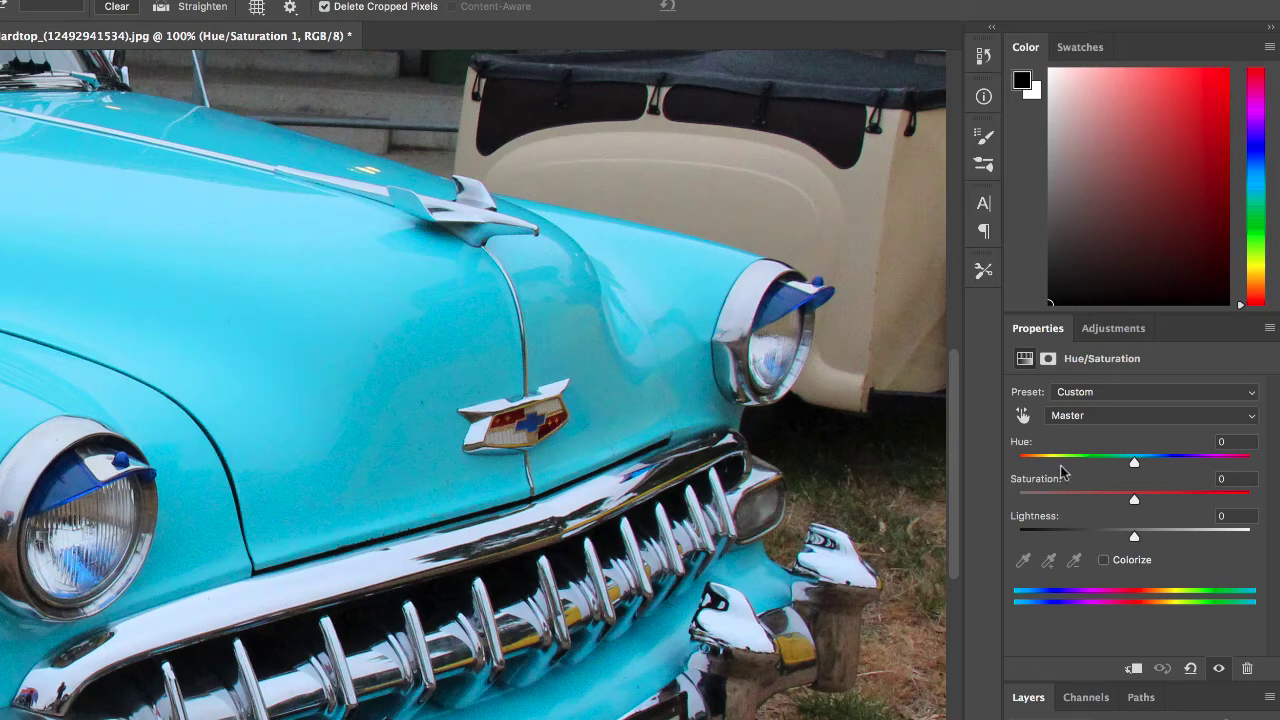
click(1022, 416)
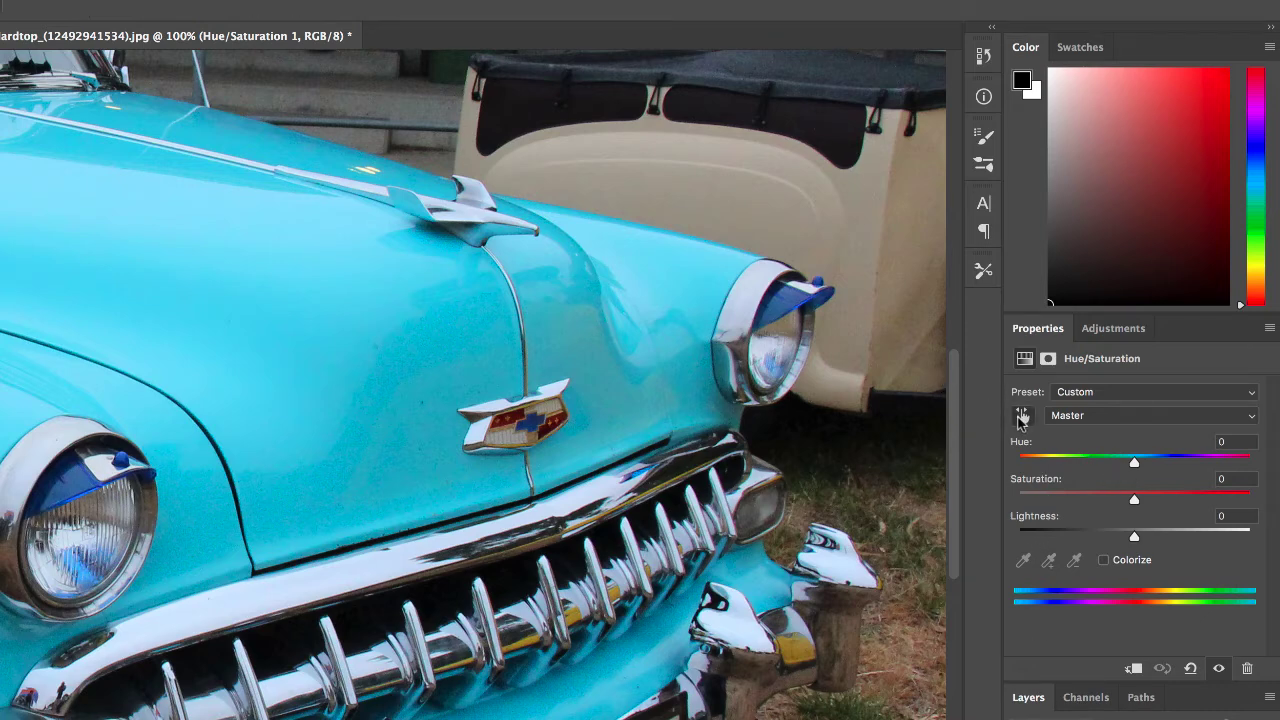
mouse_move(607, 377)
mouse_down()
mouse_move(631, 386)
mouse_move(602, 378)
mouse_up()
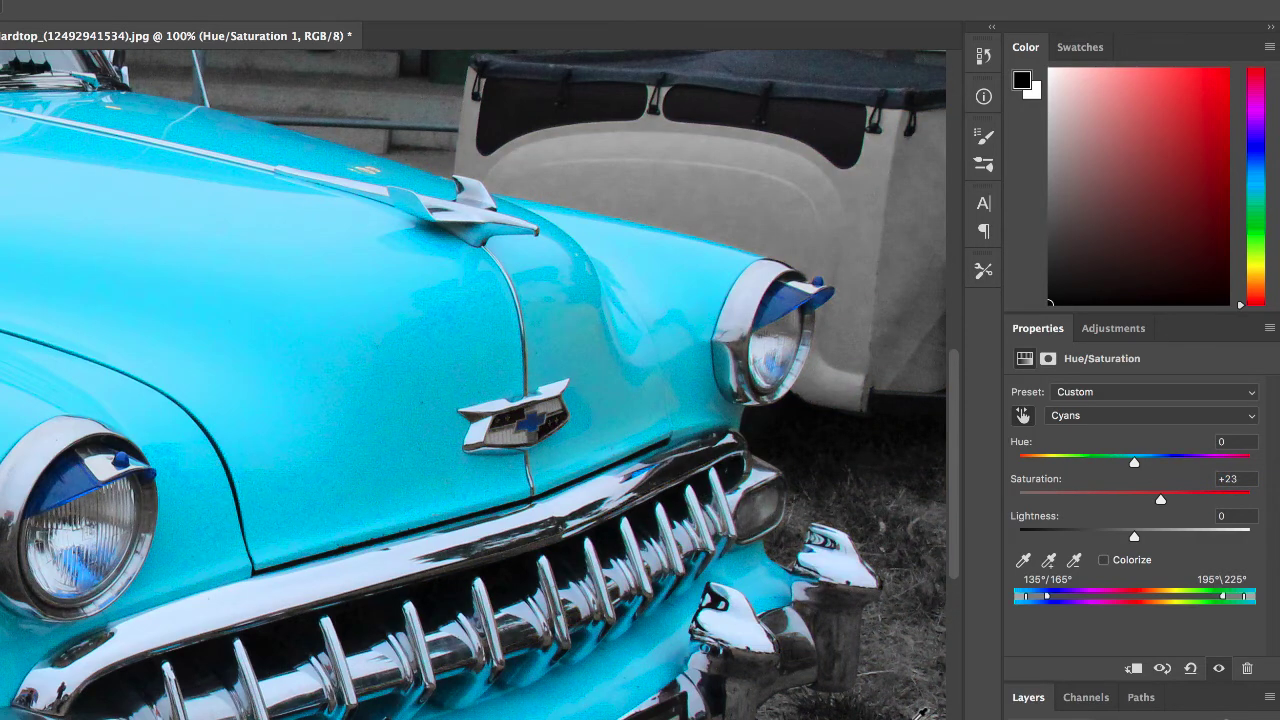
key(super+minus)
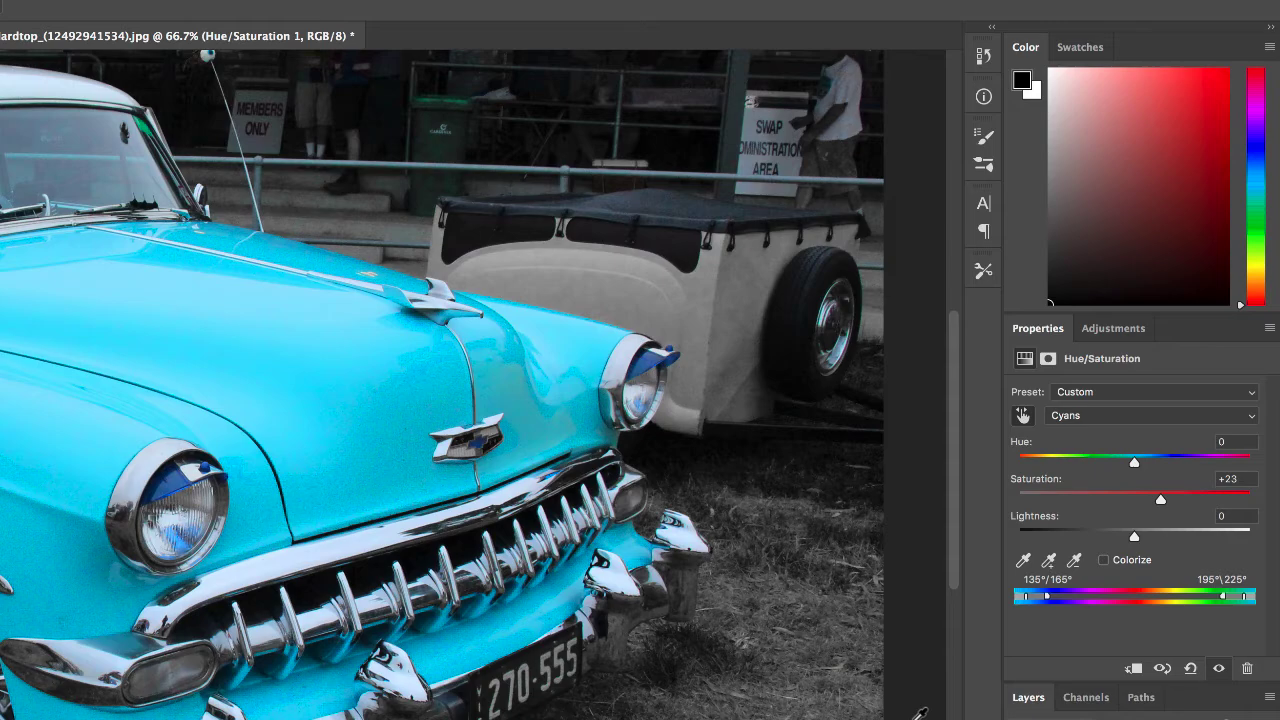
scroll(490, 707, left, 10)
scroll(756, 693, up, 3)
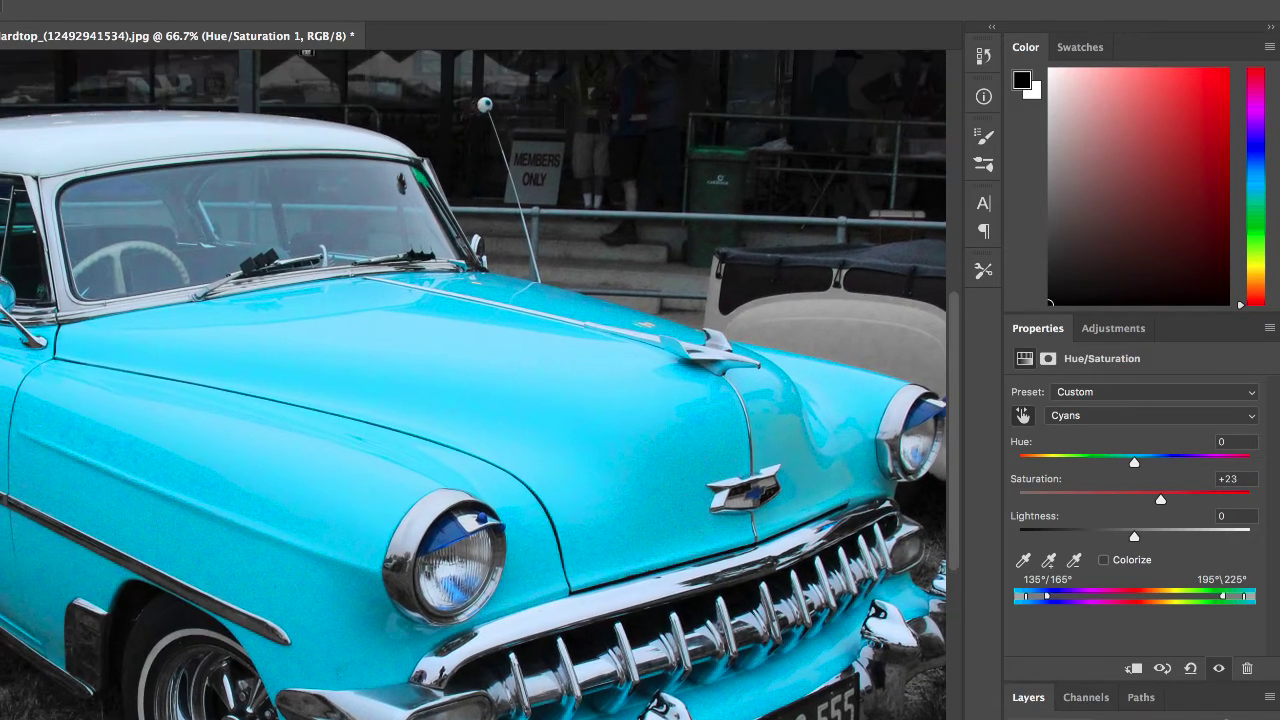
scroll(505, 660, right, 8)
scroll(505, 660, down, 3)
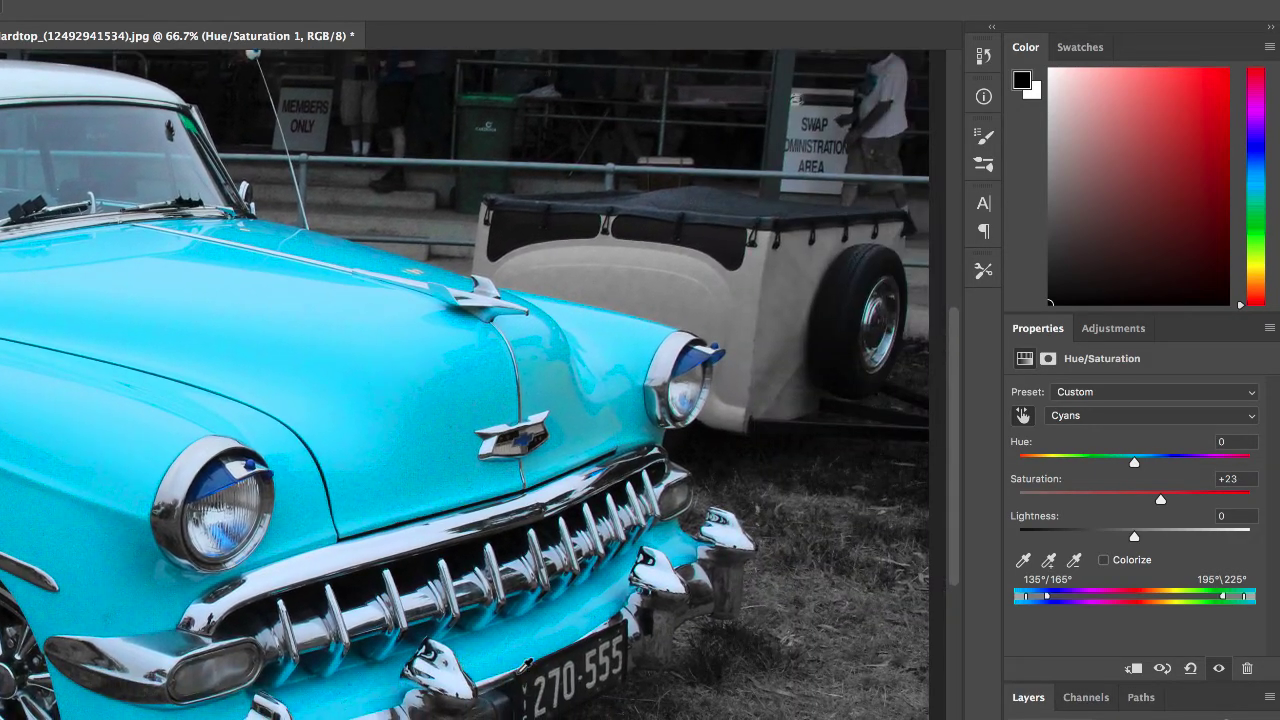
Step: With the Black & White layer active, select the coloured inner area of the hood badge with the Polygonal Lasso
key(super+plus)
scroll(535, 668, right, 7)
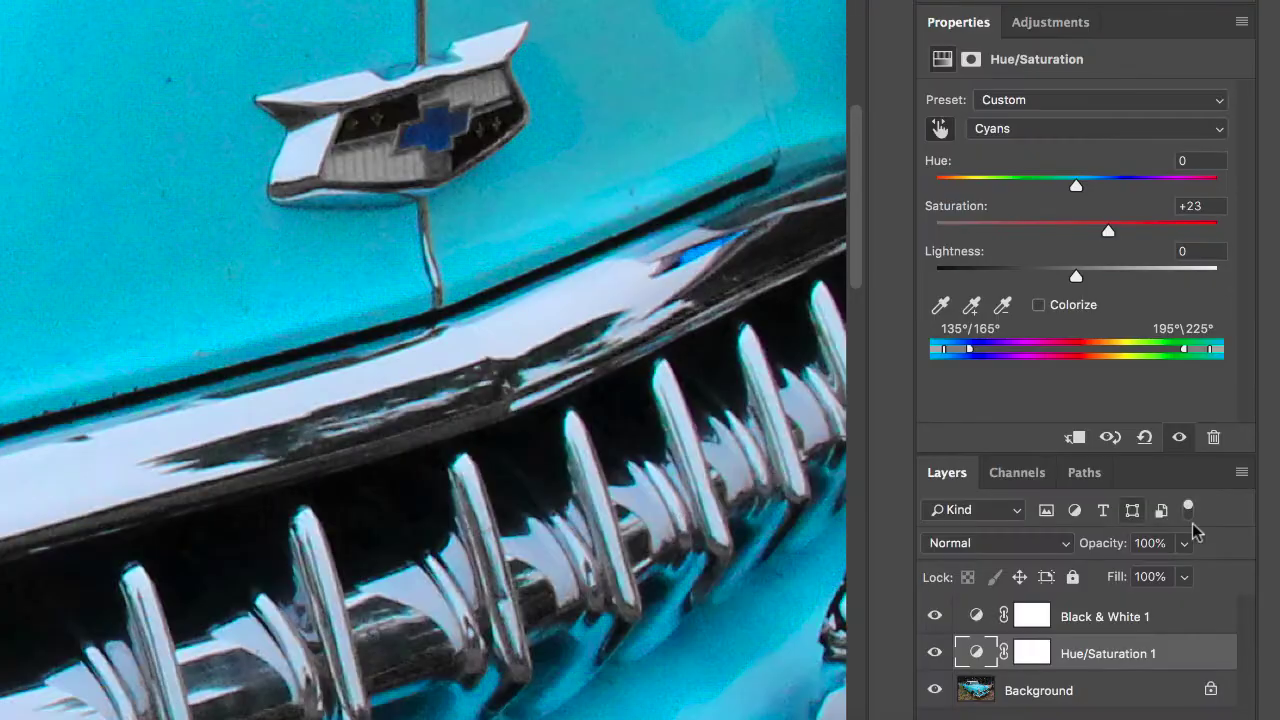
click(1072, 622)
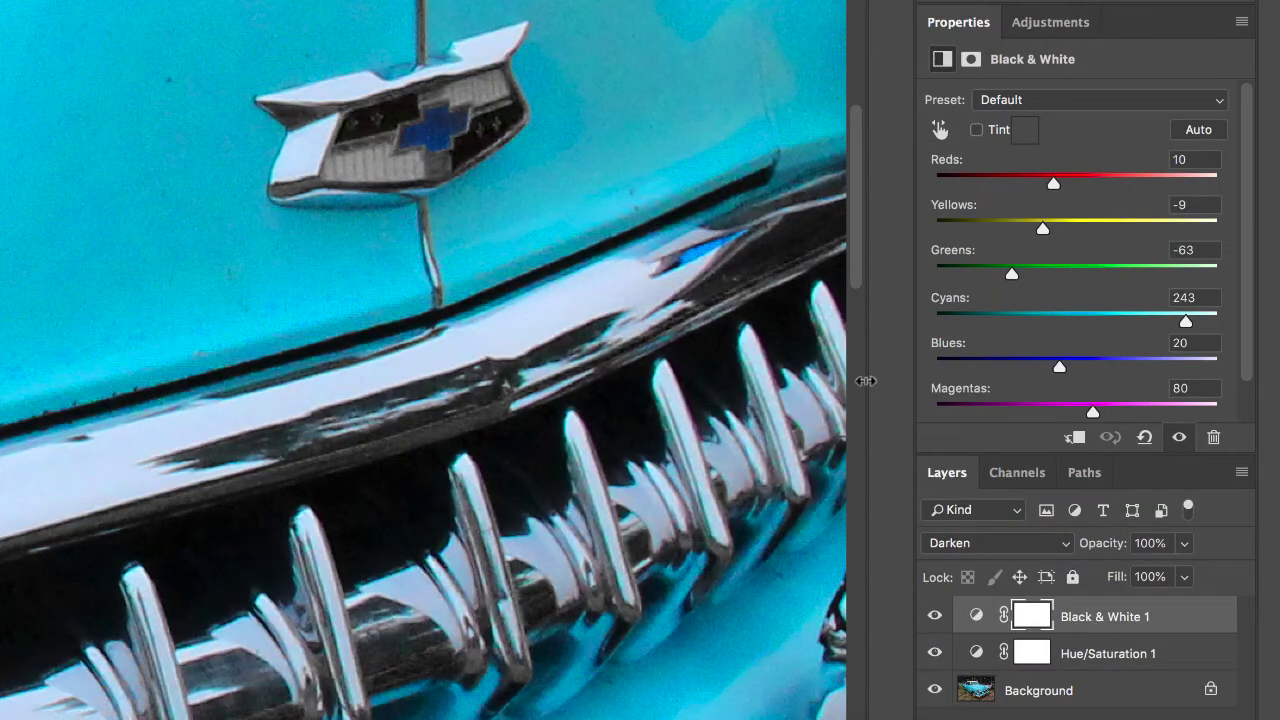
click(338, 108)
click(504, 69)
click(527, 113)
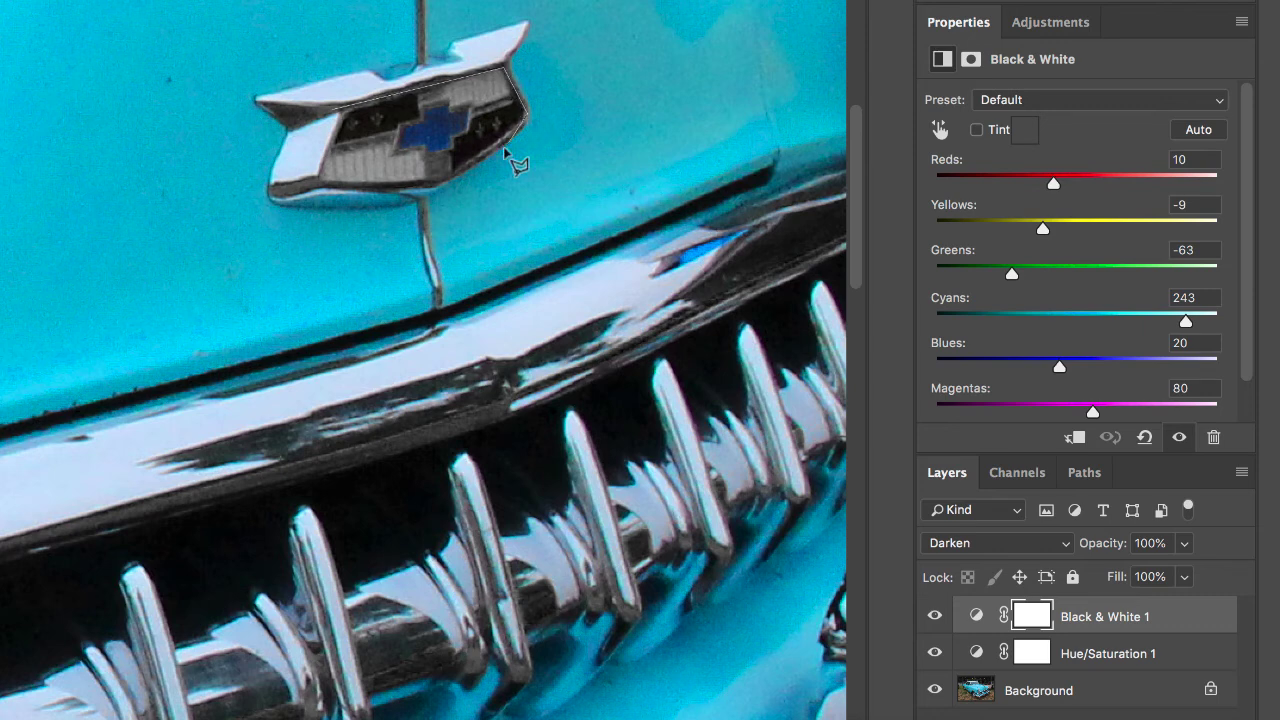
click(449, 183)
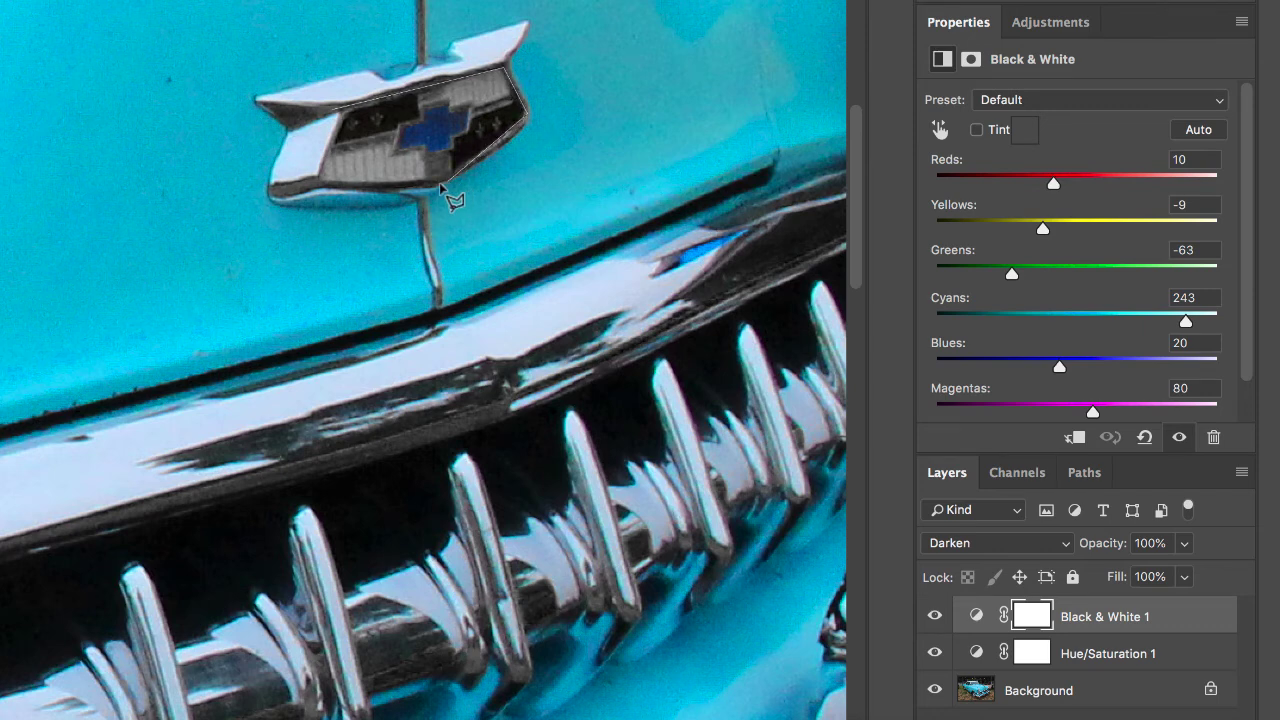
click(322, 186)
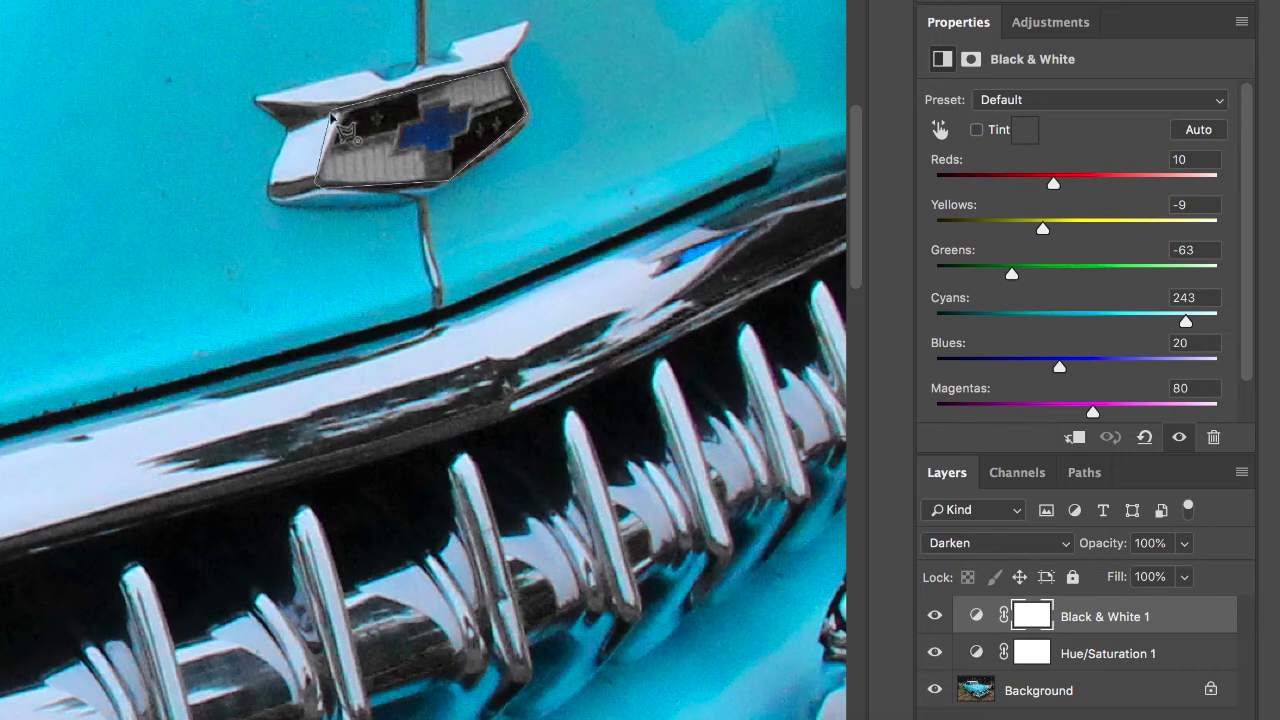
click(340, 112)
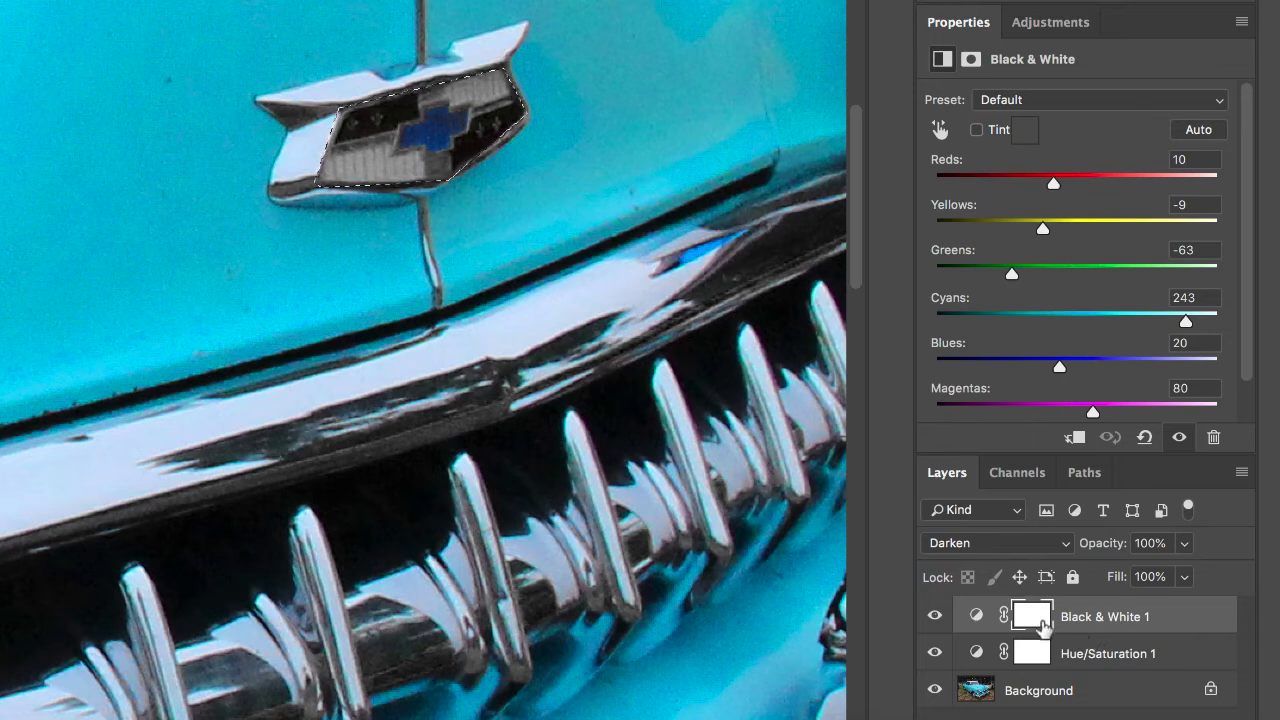
Step: Fill the badge selection with black on the Black & White layer's mask and deselect
click(1035, 626)
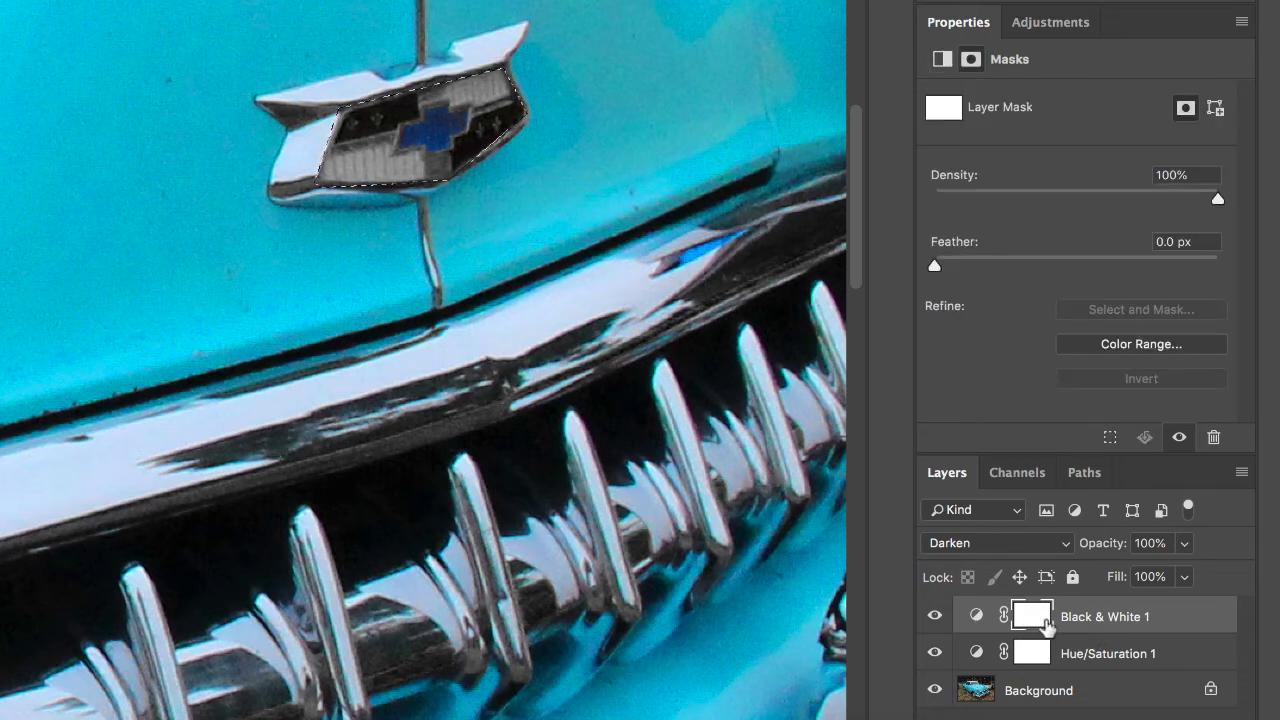
key(BackSpace)
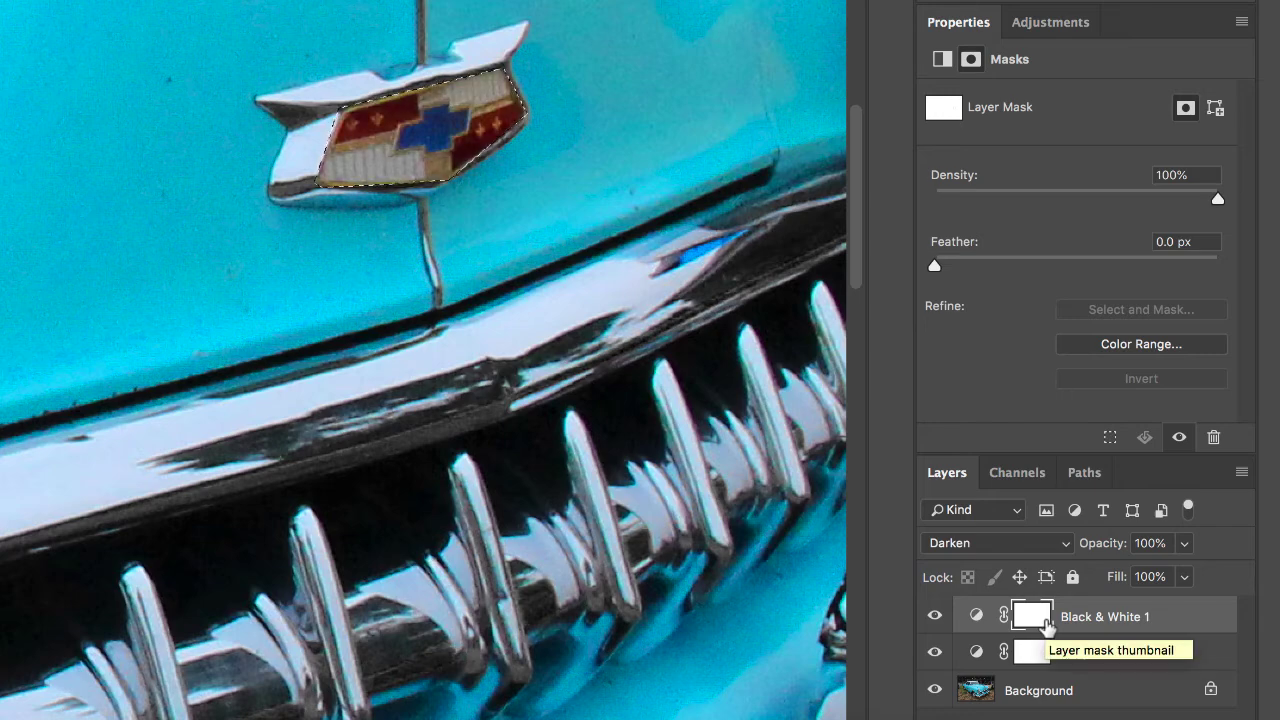
key(ctrl+d)
Step: Inspect the bumper and the whole car, and compare the finished effect with the Background layer alone
key(ctrl+minus)
key(ctrl+minus)
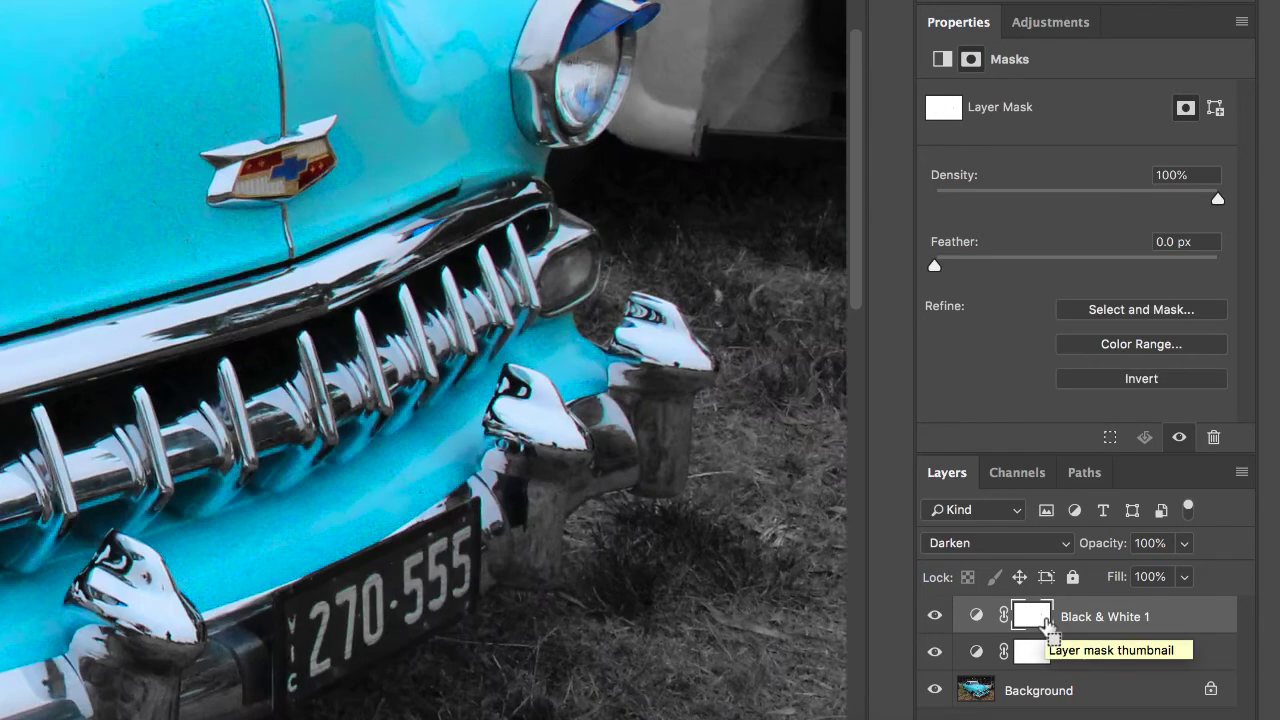
scroll(560, 480, left, 3)
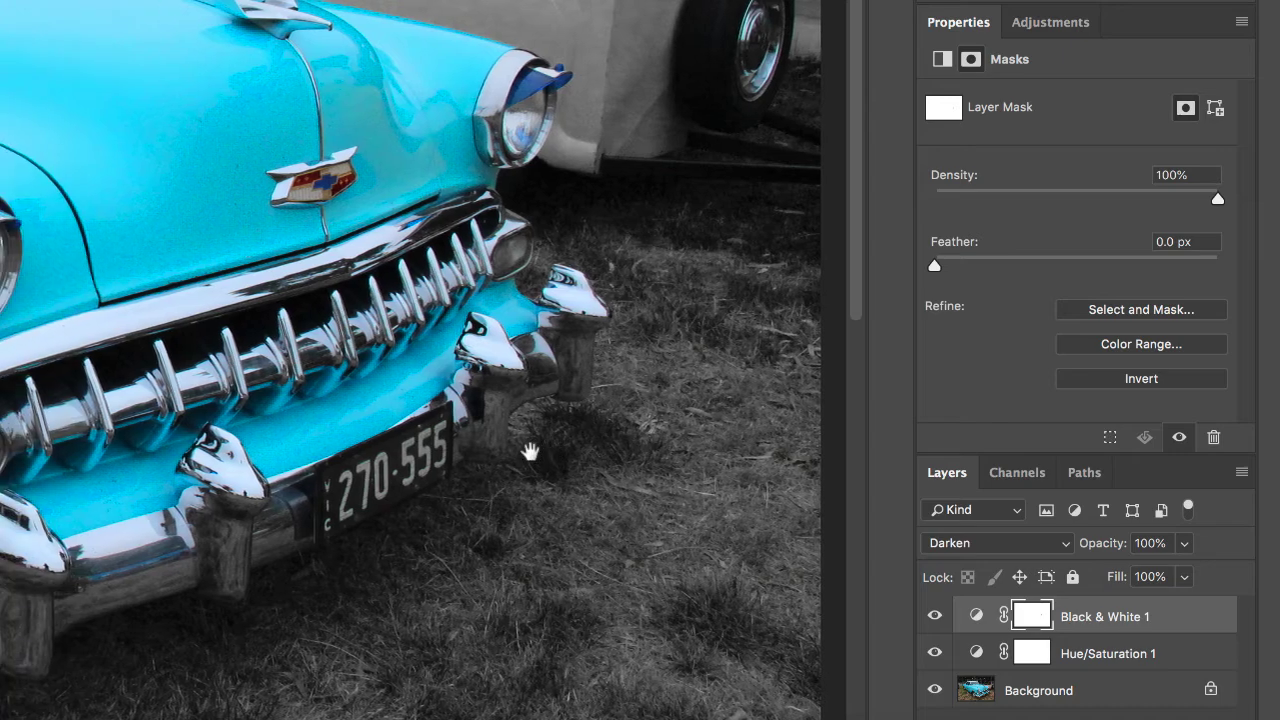
scroll(495, 427, left, 2)
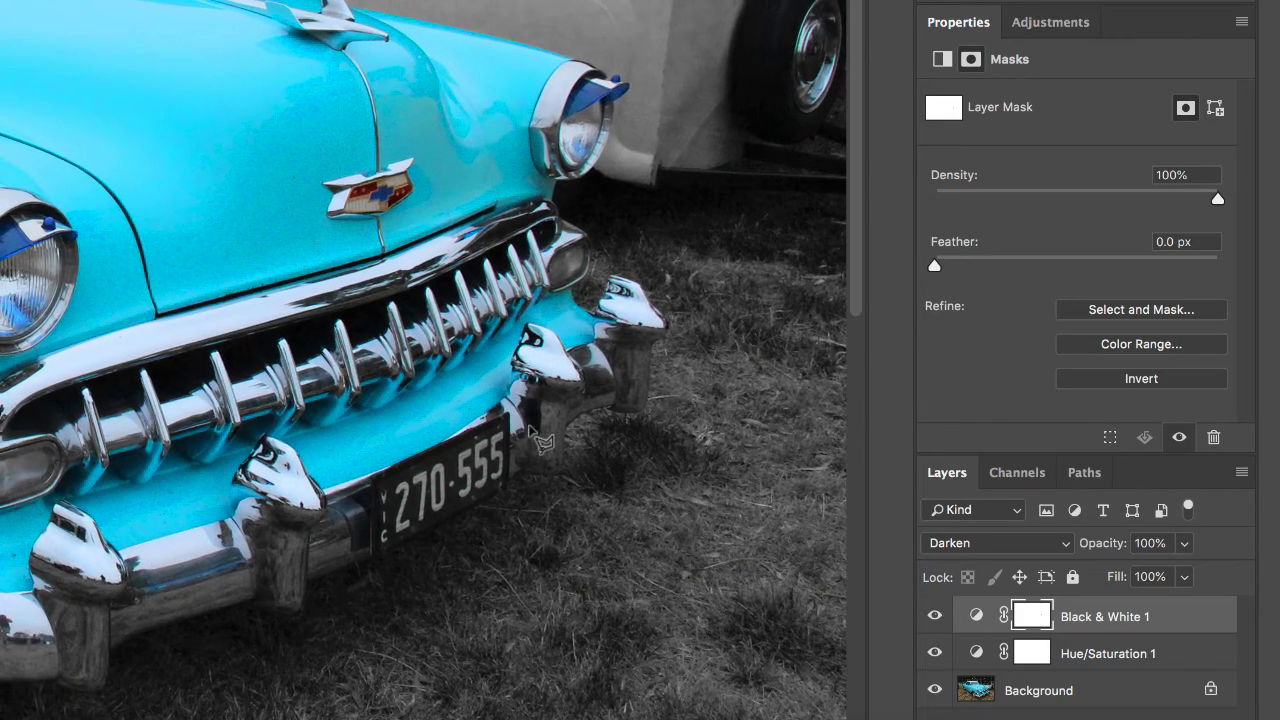
scroll(560, 440, left, 4)
scroll(560, 440, up, 2)
key(ctrl+minus)
key(ctrl+minus)
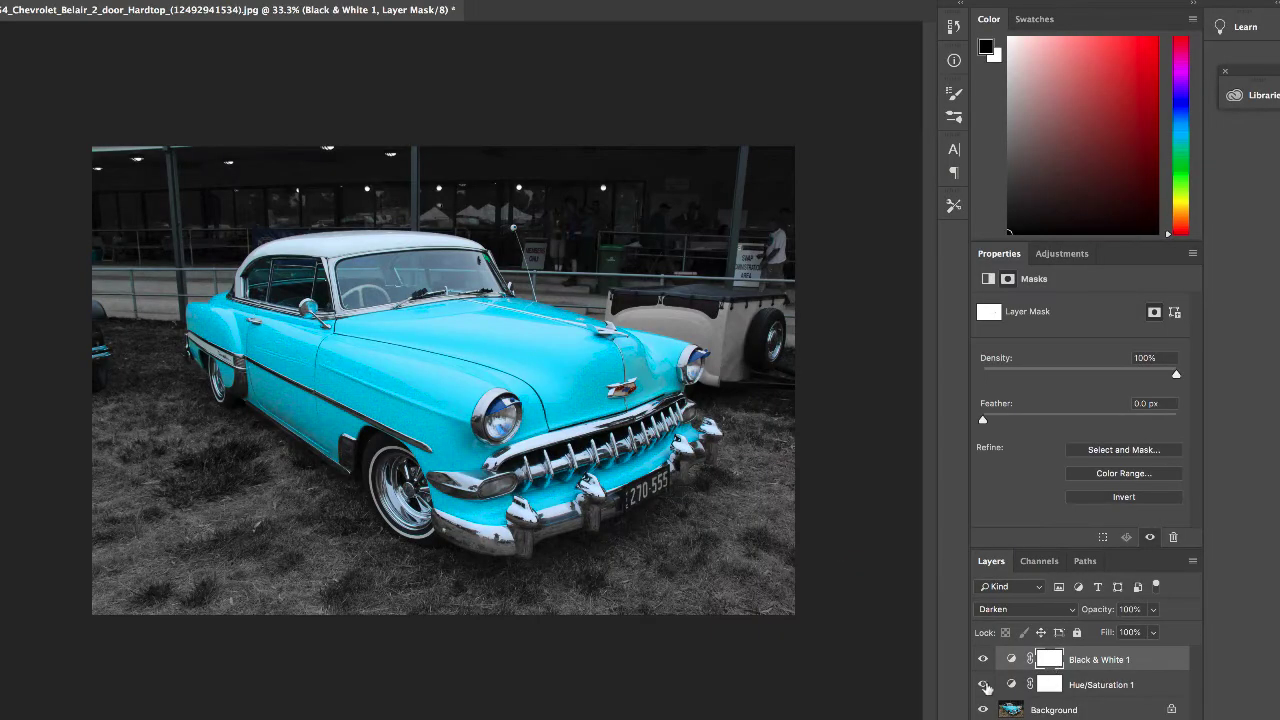
alt+click(983, 711)
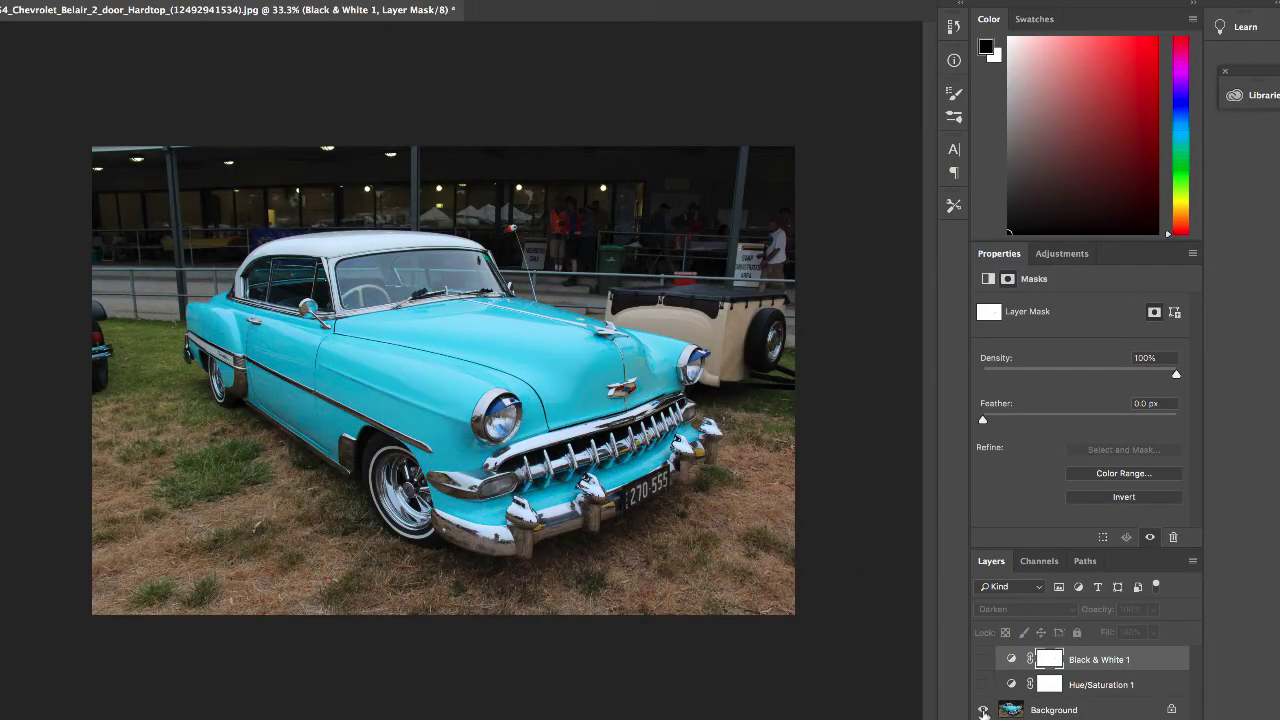
alt+click(983, 711)
alt+click(983, 711)
alt+click(983, 711)
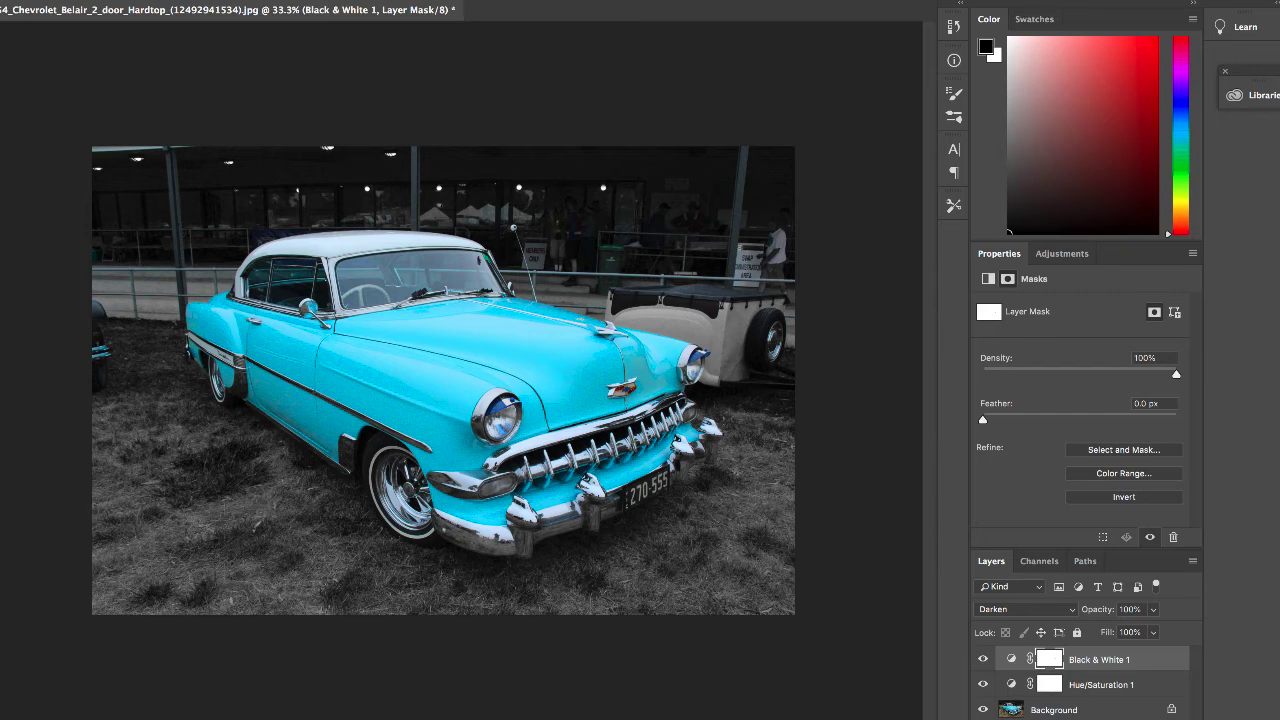
click(1101, 718)
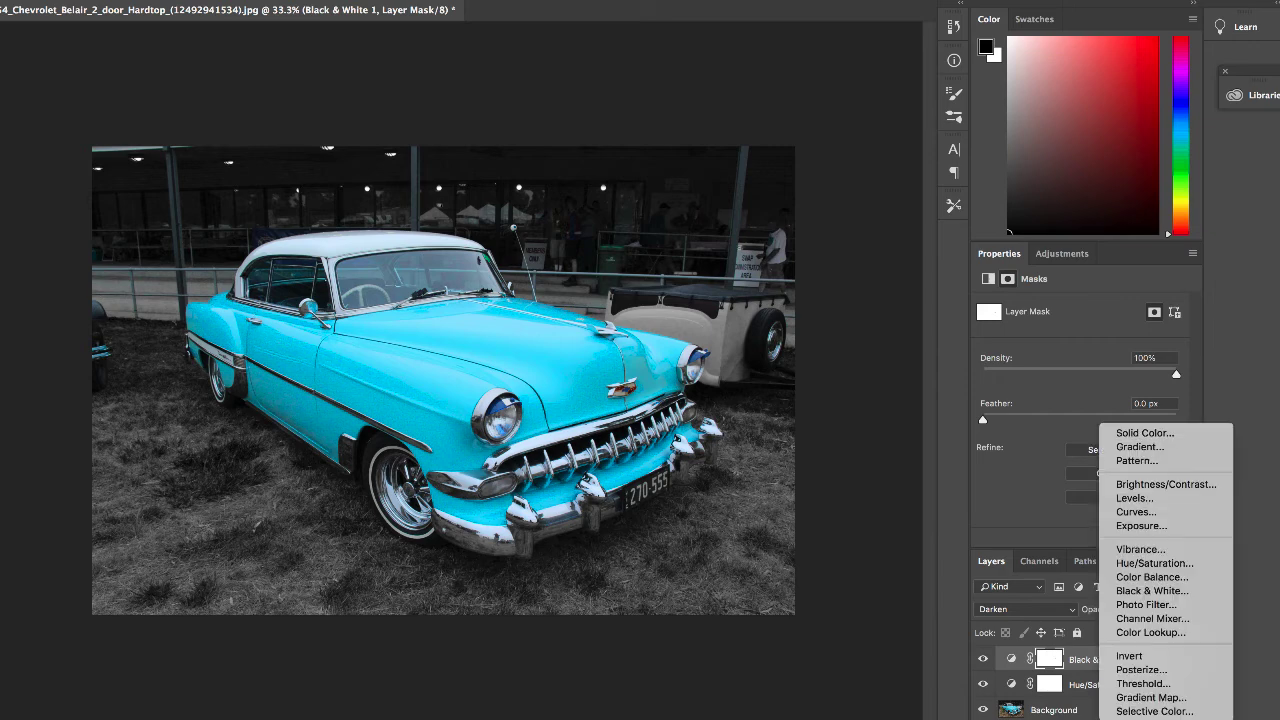
click(1155, 498)
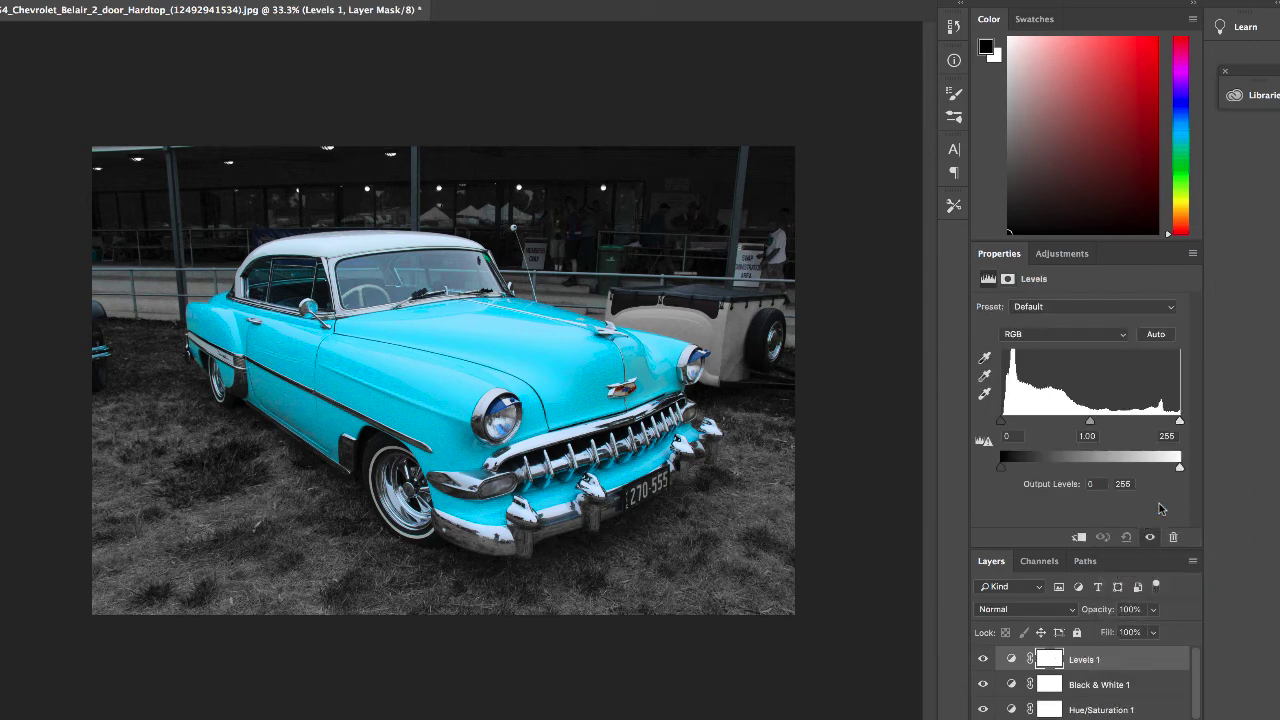
key(ctrl+z)
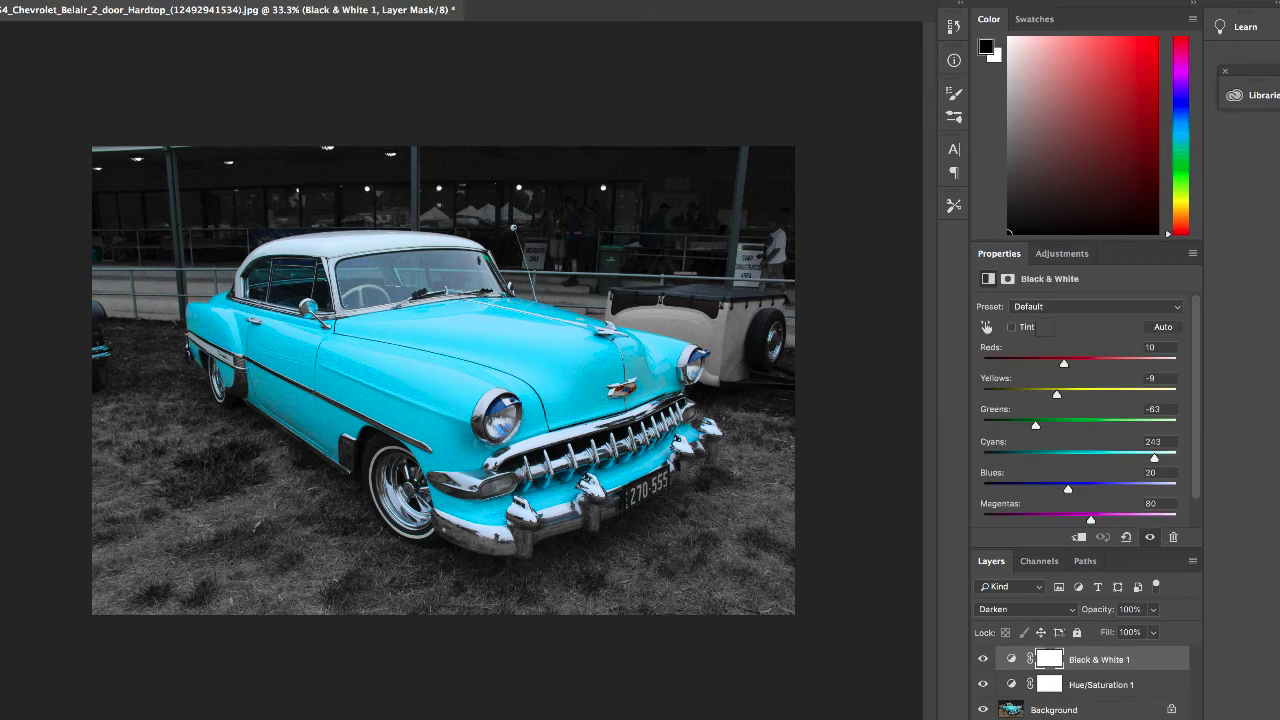
Step: Add a Curves adjustment layer and slightly lower the RGB curve's darker midtones with the on-image adjustment tool
click(1101, 718)
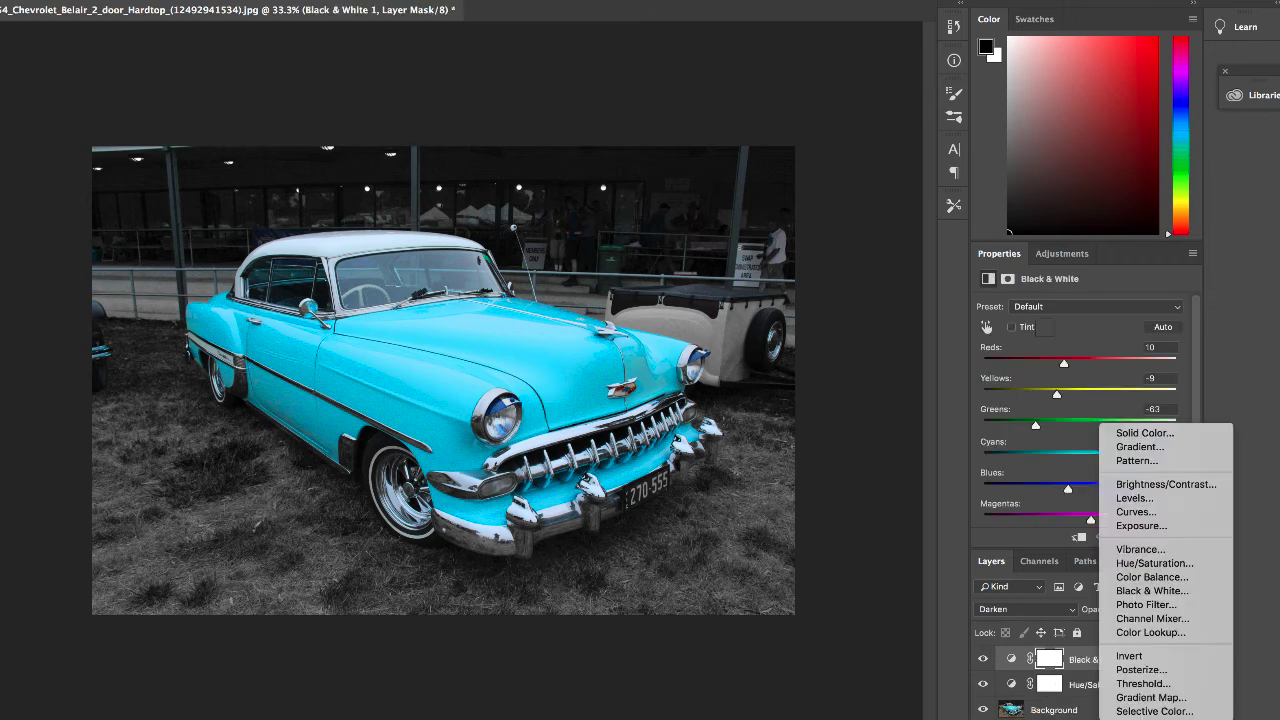
click(1132, 511)
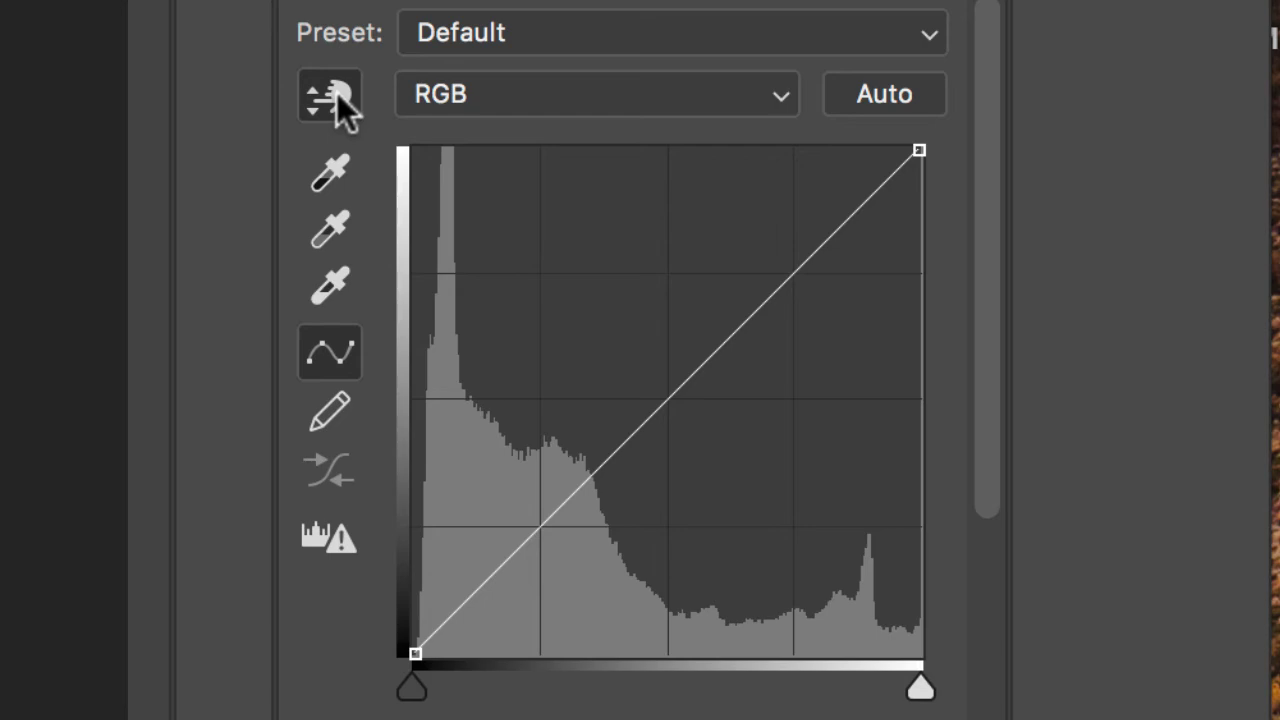
click(337, 93)
click(592, 477)
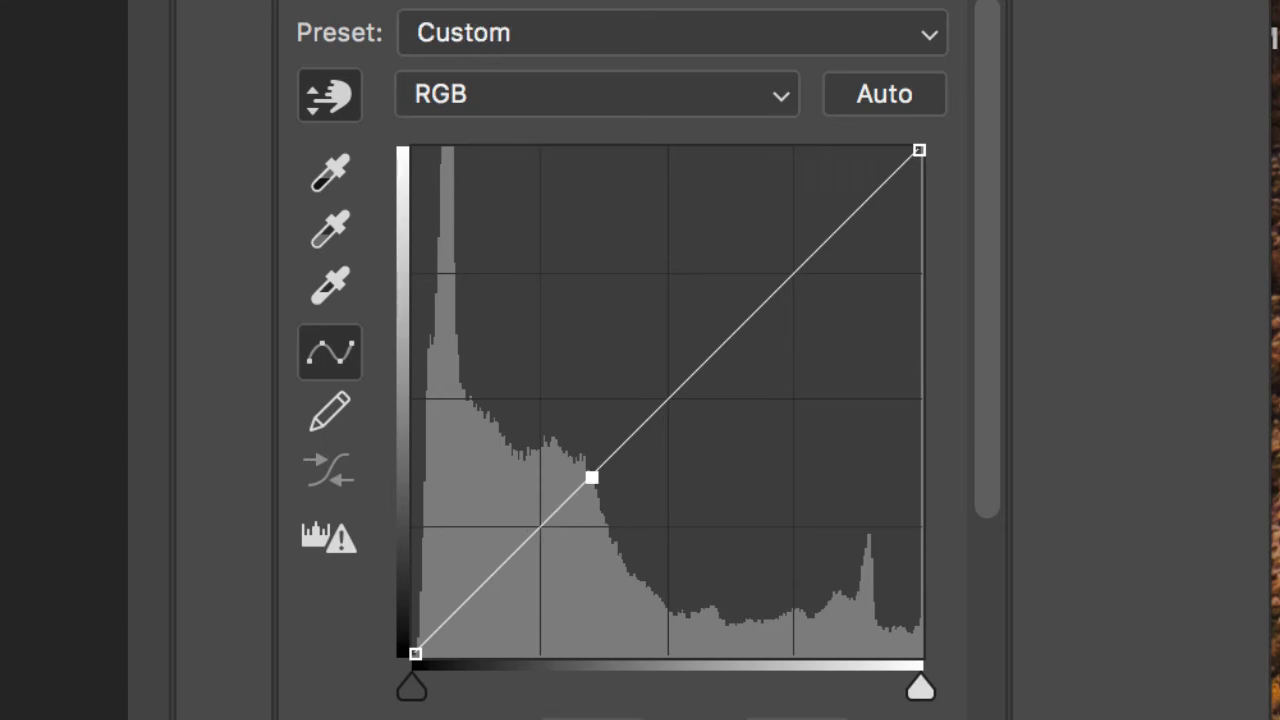
mouse_move(151, 525)
mouse_down()
mouse_move(146, 494)
mouse_move(158, 524)
mouse_up()
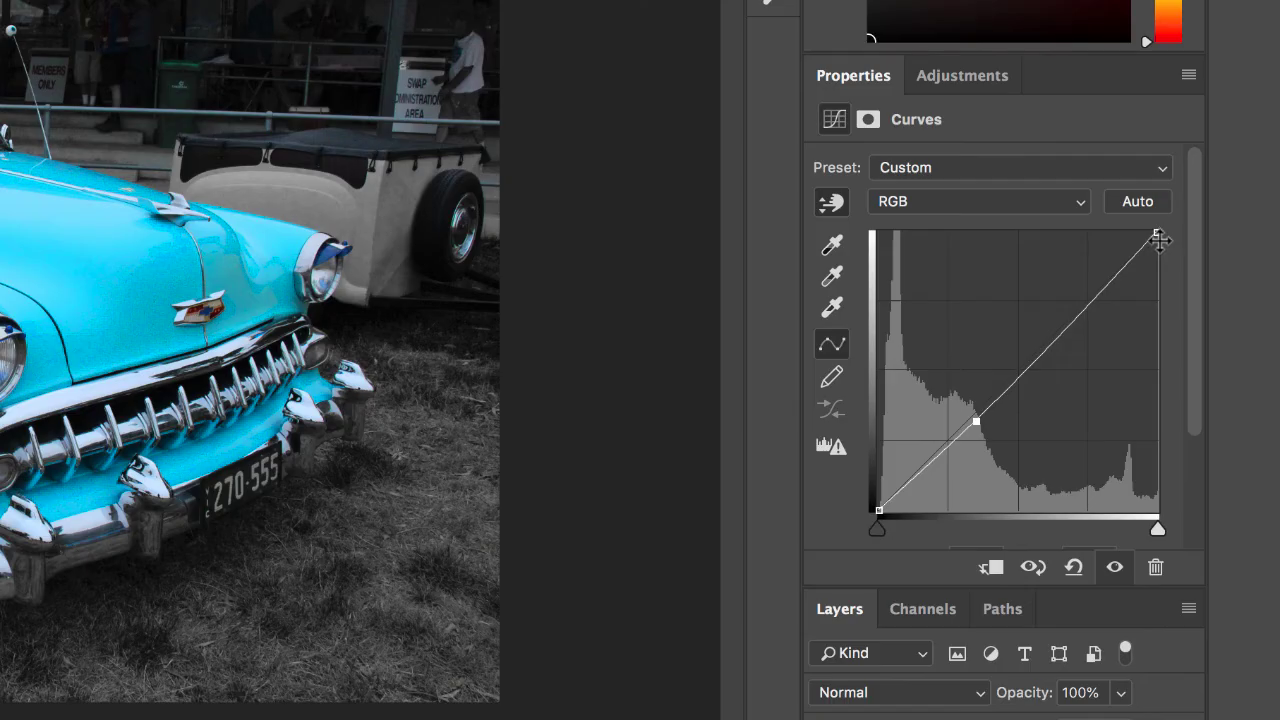
Step: Try out moving the white and black end points of the RGB curve, and return them to the corners
drag(845, 88, 845, 441)
drag(1157, 408, 1160, 228)
drag(878, 509, 842, 521)
mouse_move(1157, 233)
mouse_down()
mouse_move(1026, 231)
mouse_move(1157, 233)
mouse_up()
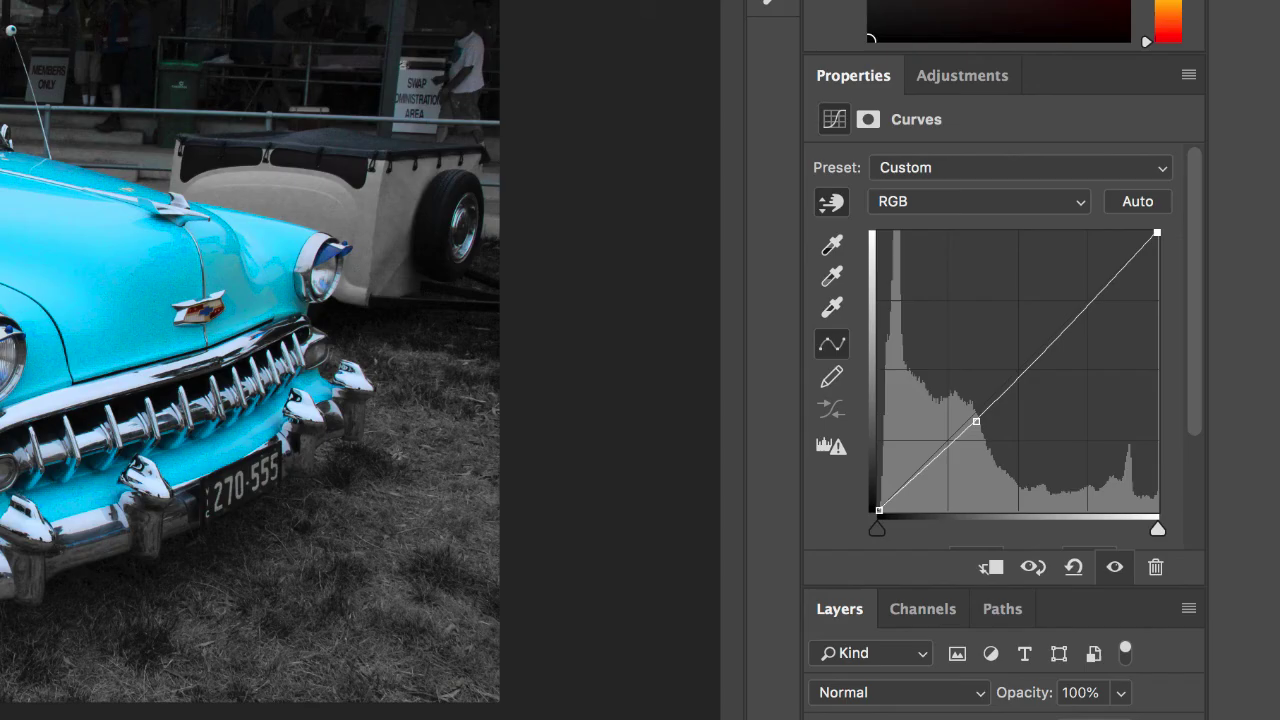
Step: Reset the Curves adjustment and shape an S-curve with the on-image tool, darkening the grass tones and brightening the car's hood tones
click(1073, 567)
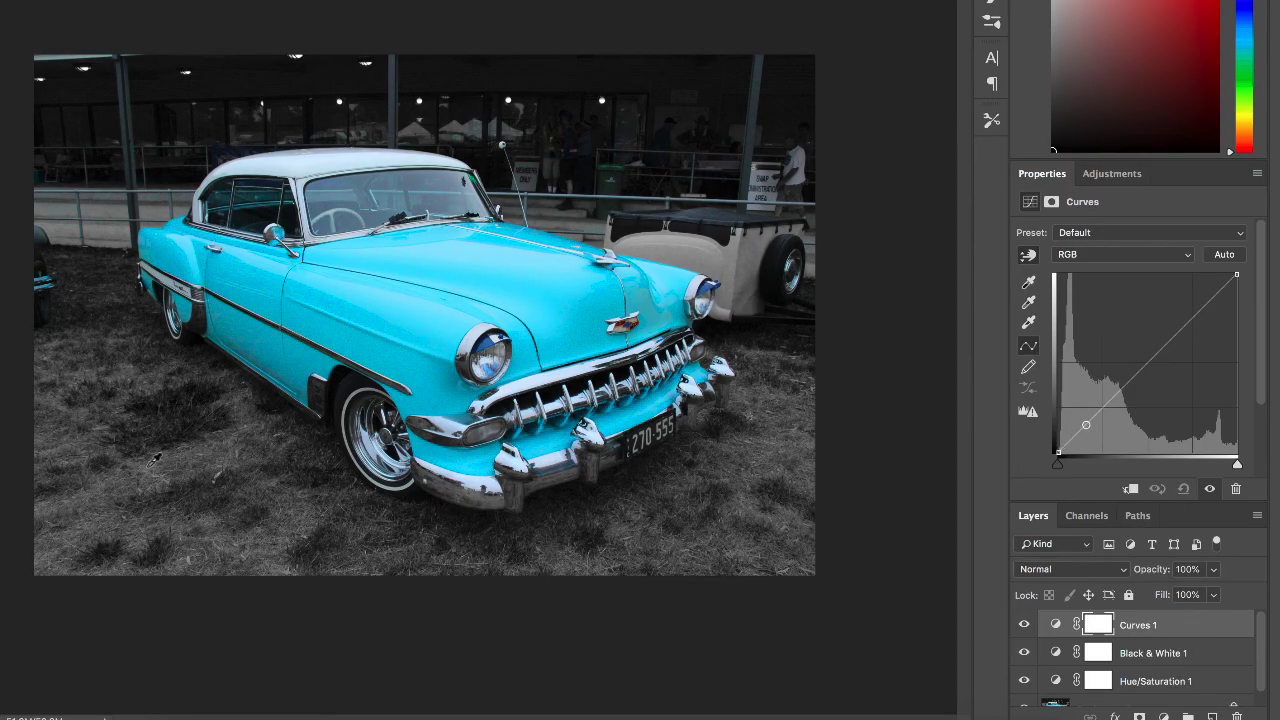
click(192, 457)
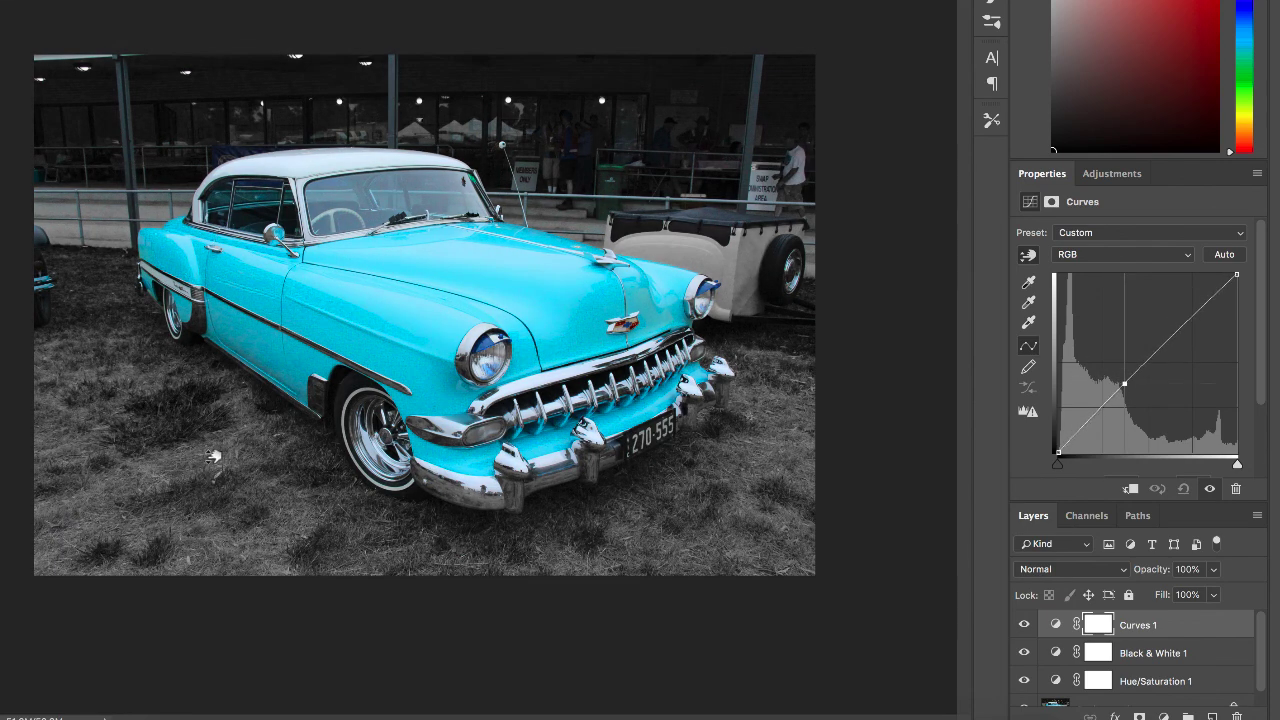
drag(213, 457, 219, 490)
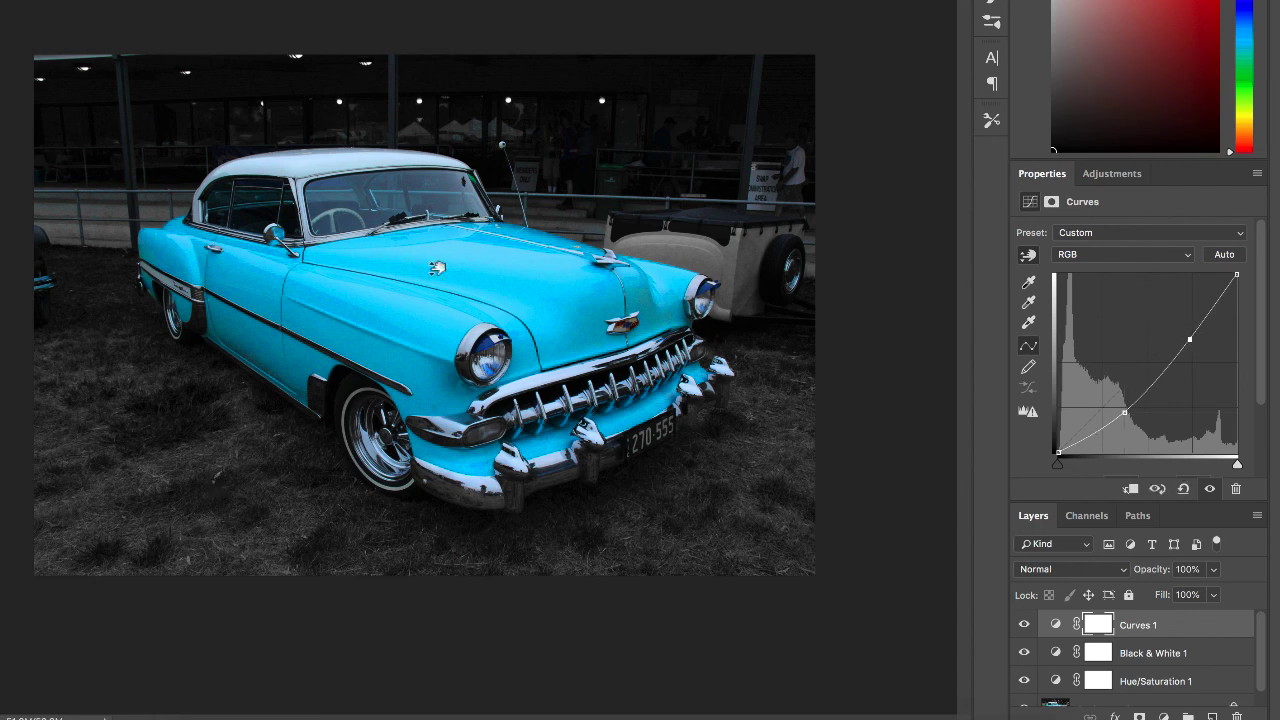
drag(449, 266, 442, 246)
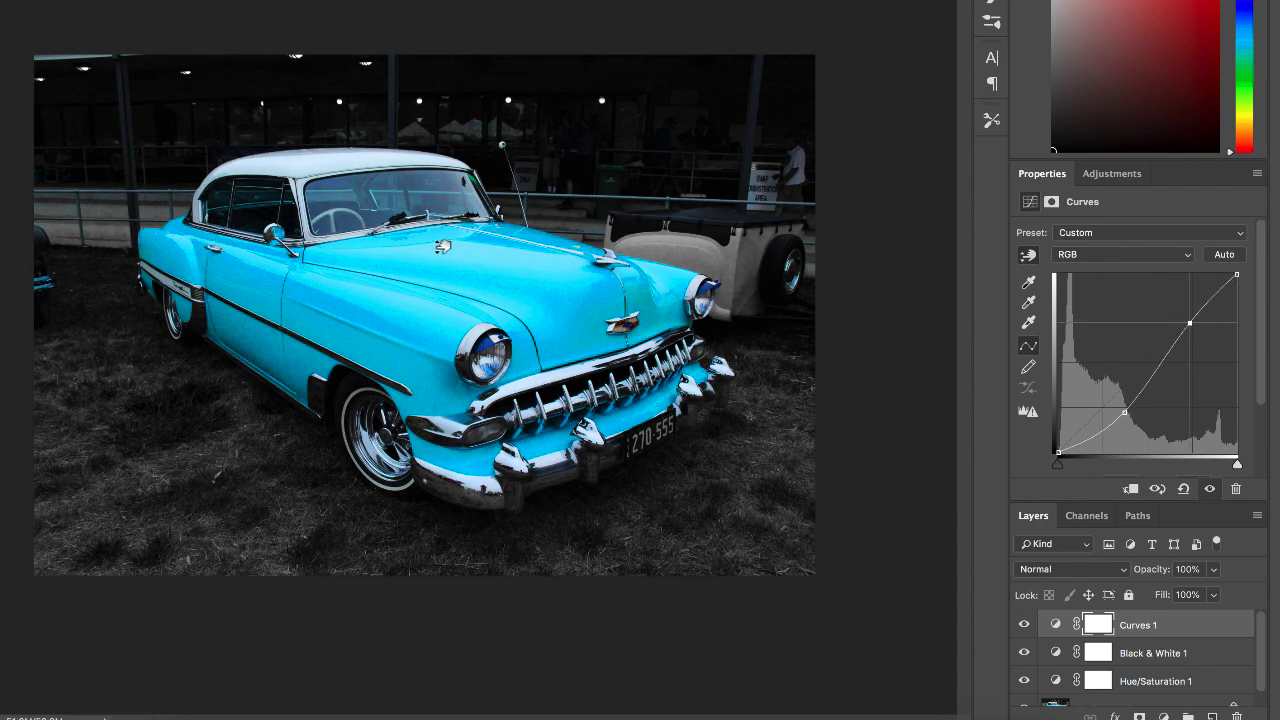
Step: Compare the image with and without the Curves 1 layer, leaving the layer visible
click(1026, 626)
click(1026, 626)
click(1026, 626)
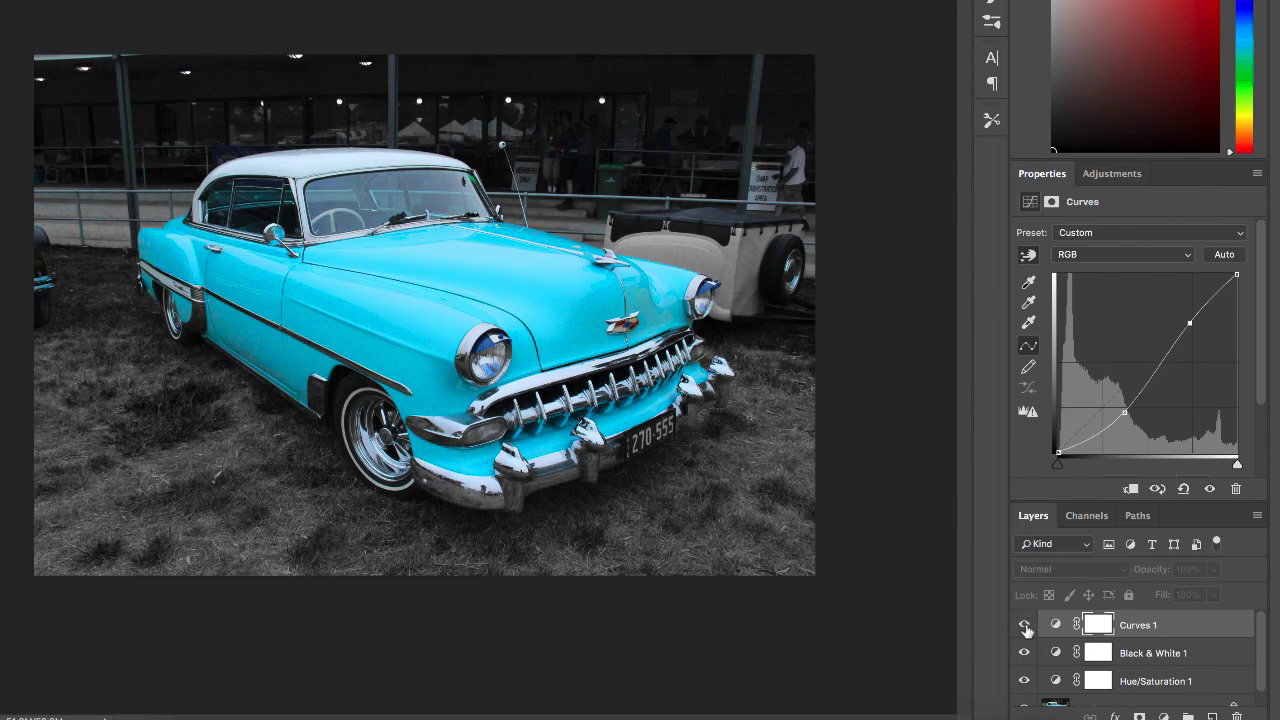
click(1026, 626)
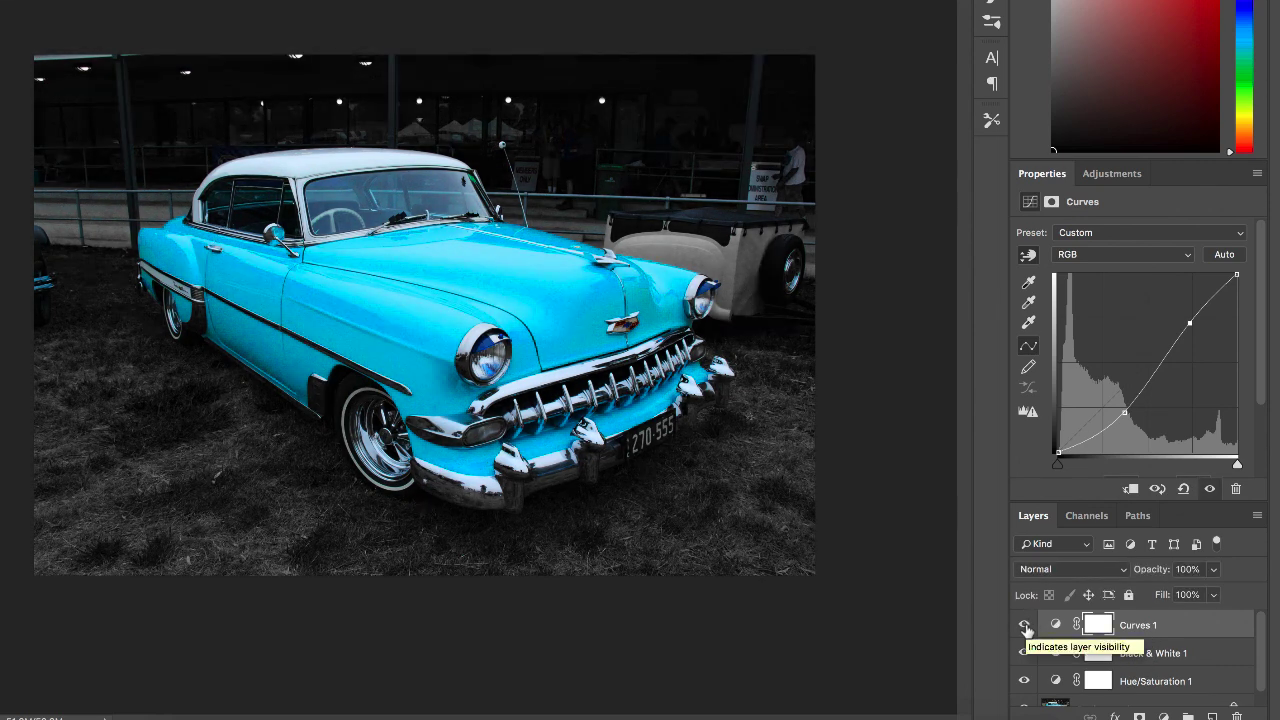